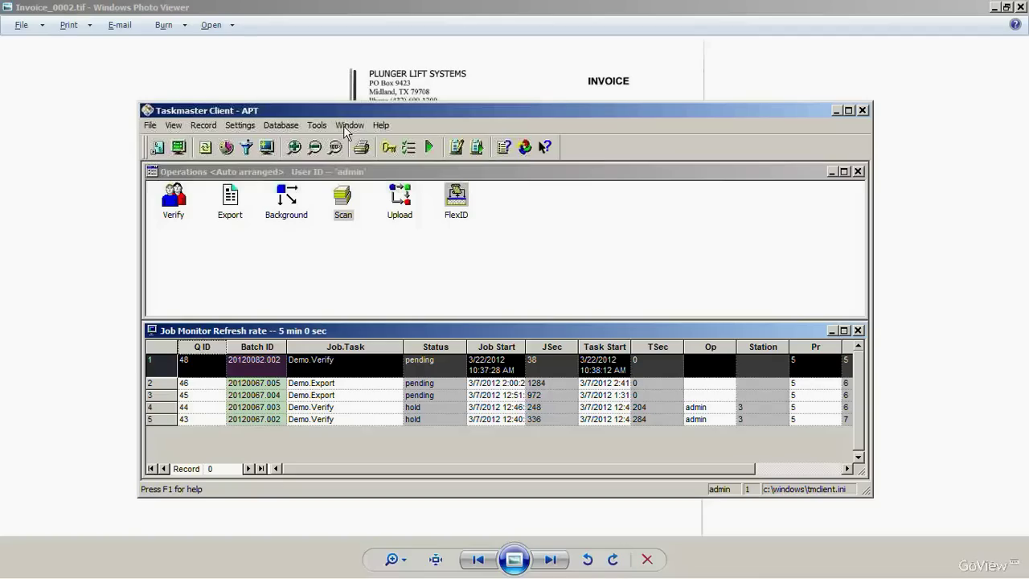
# Step: Scan a new Demo batch 20120082.003 and maximize the Job Monitor showing it pending for Batch Profiler
pyautogui.click(367, 196)
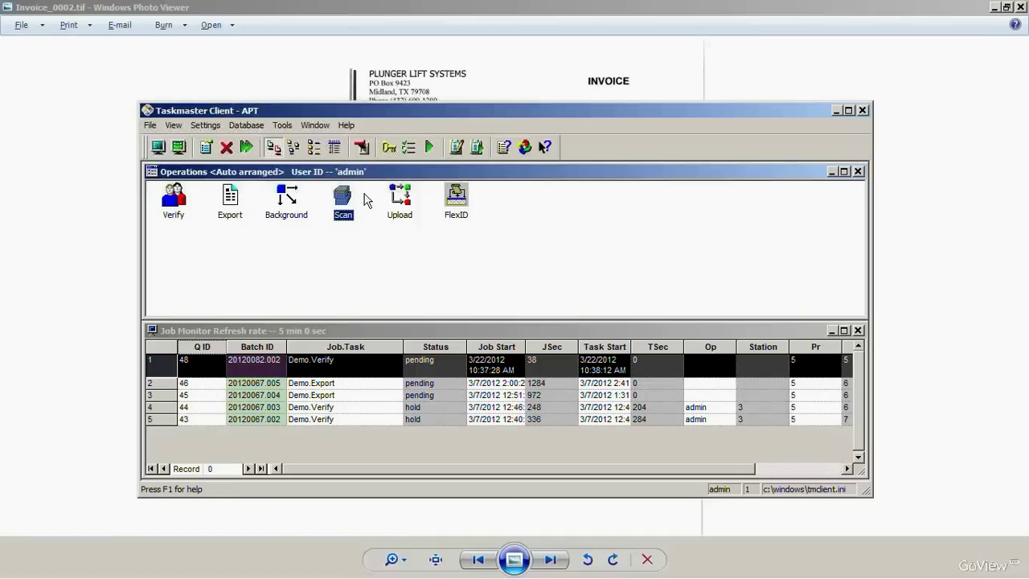
pyautogui.click(359, 331)
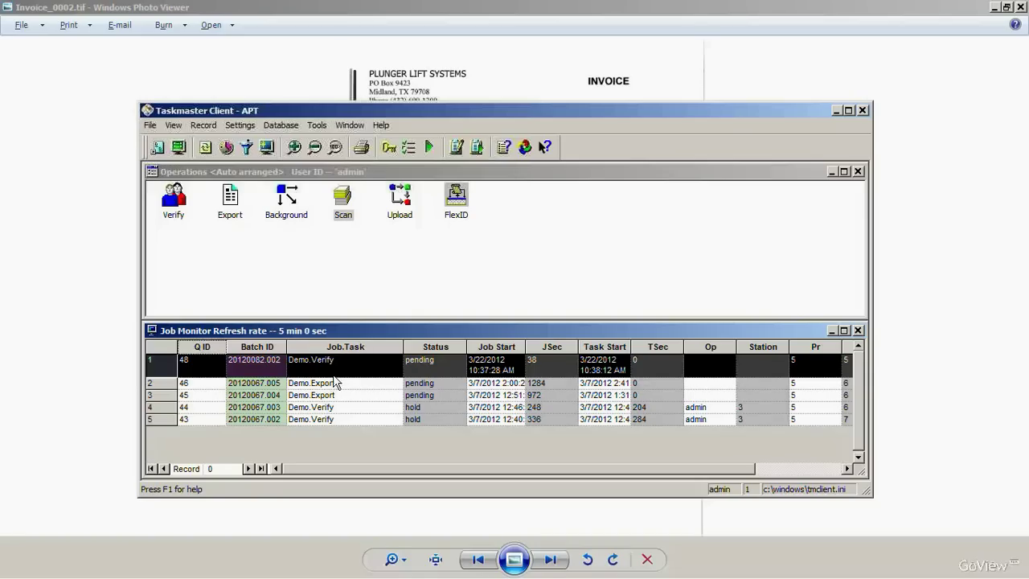
pyautogui.click(353, 180)
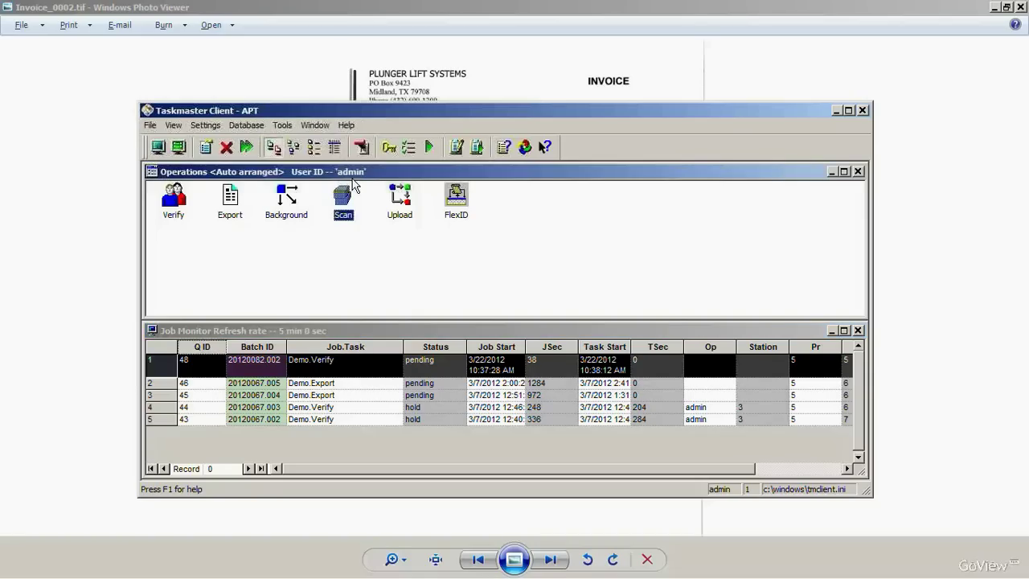
pyautogui.doubleClick(355, 214)
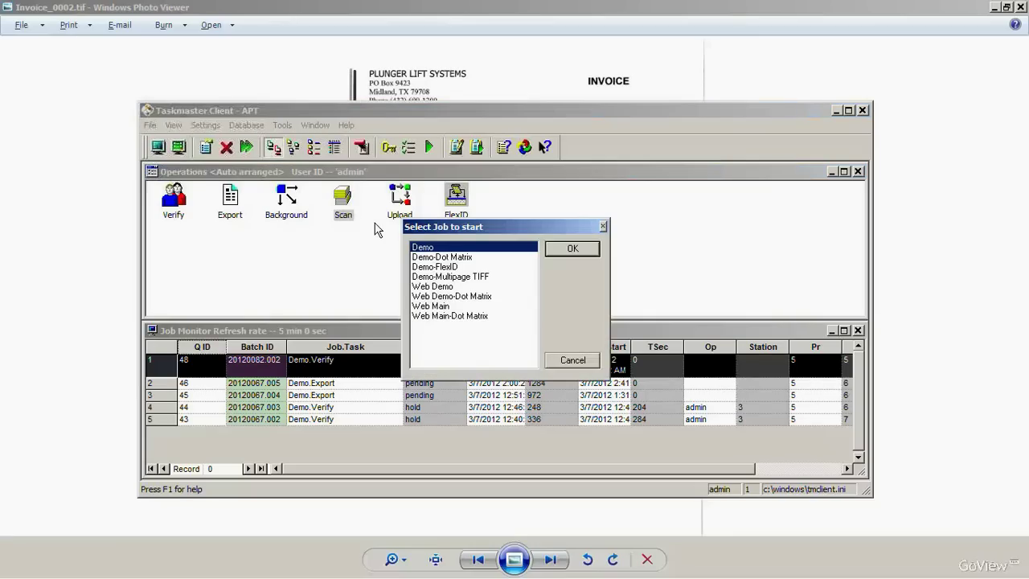
pyautogui.click(572, 249)
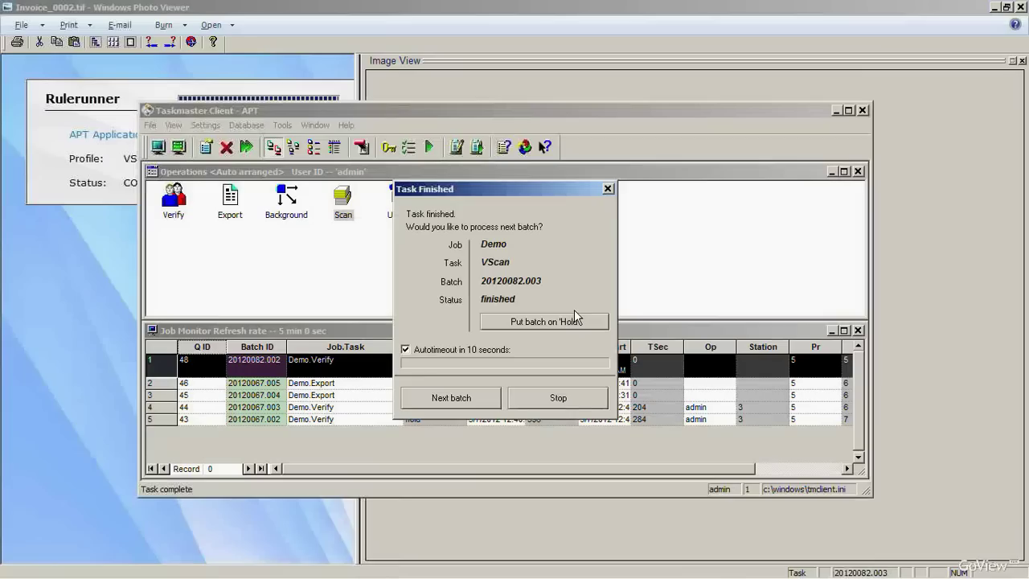
pyautogui.click(558, 398)
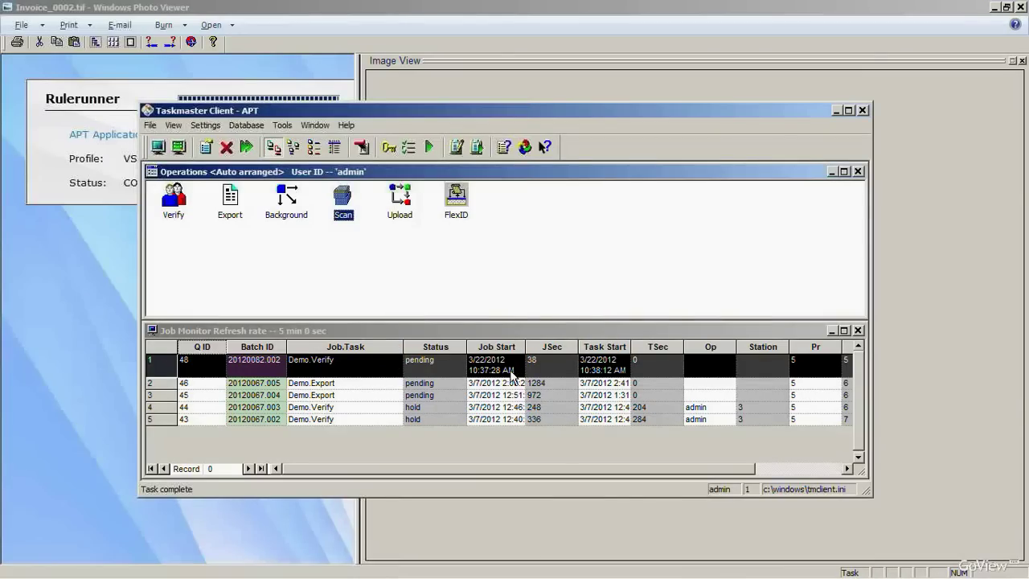
pyautogui.doubleClick(488, 336)
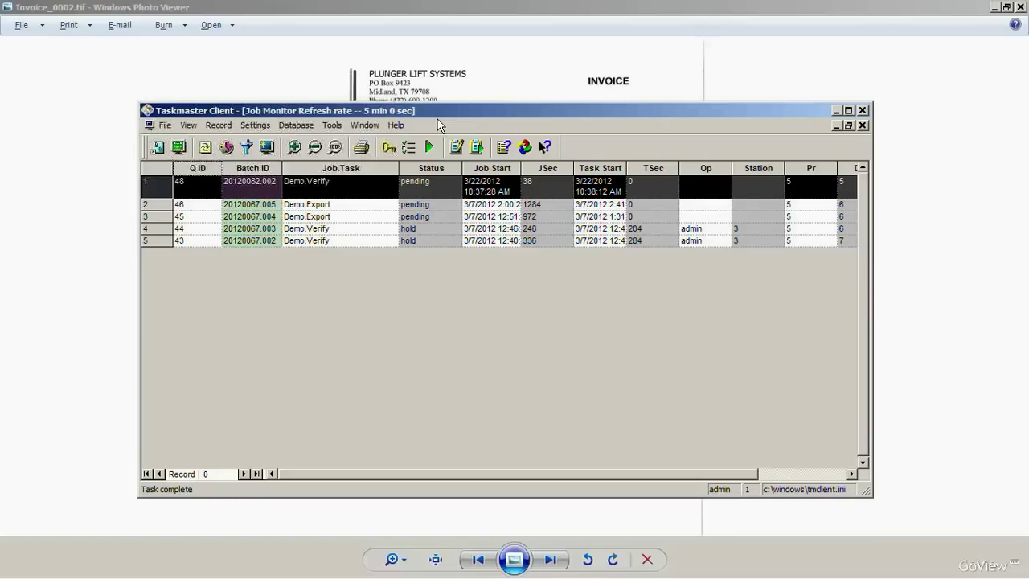
# Step: Run batch 20120082.003 (queue ID 49) through Batch Profiler and dismiss the Task Finished notice
pyautogui.doubleClick(167, 201)
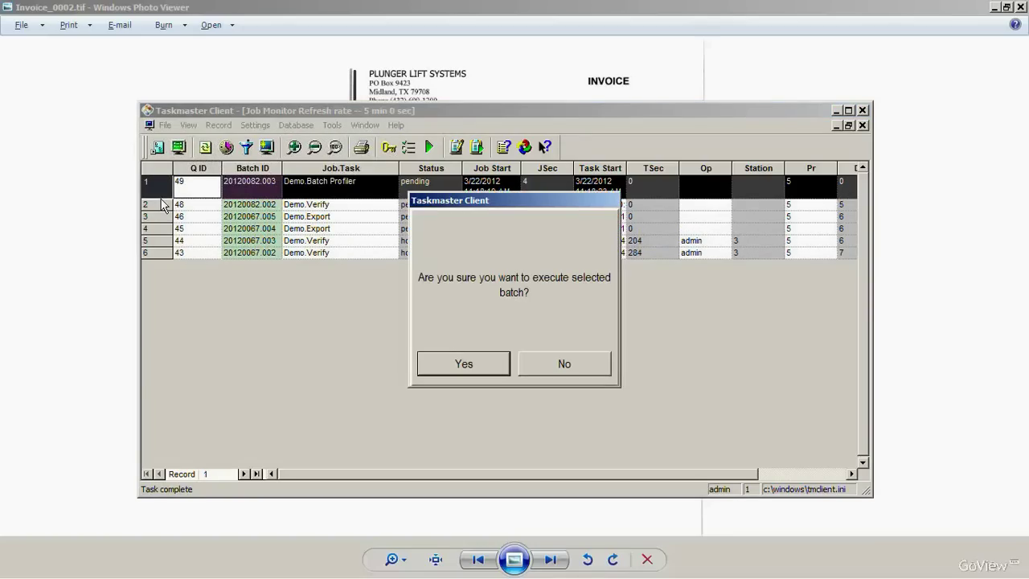
pyautogui.click(464, 364)
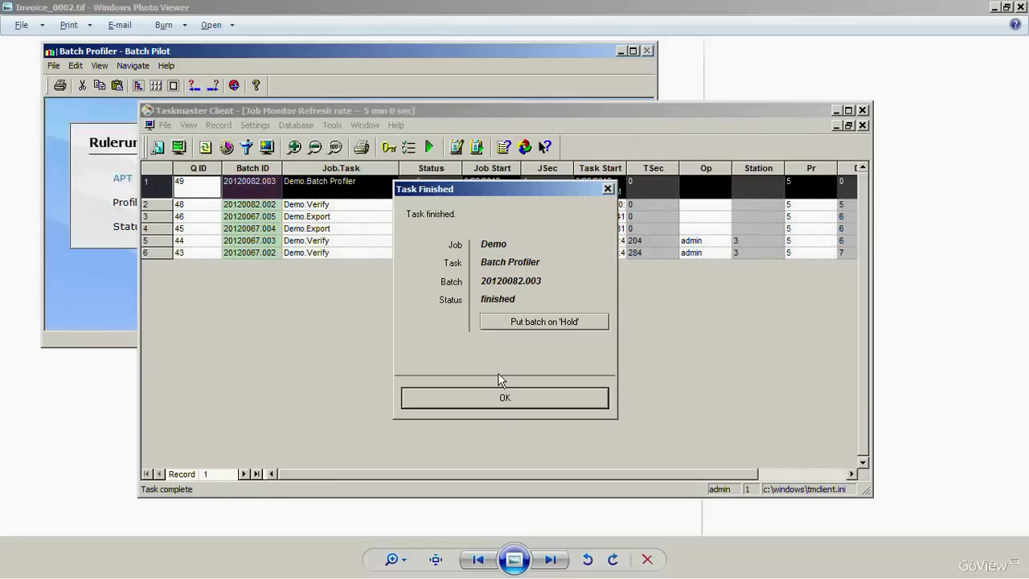
pyautogui.click(500, 407)
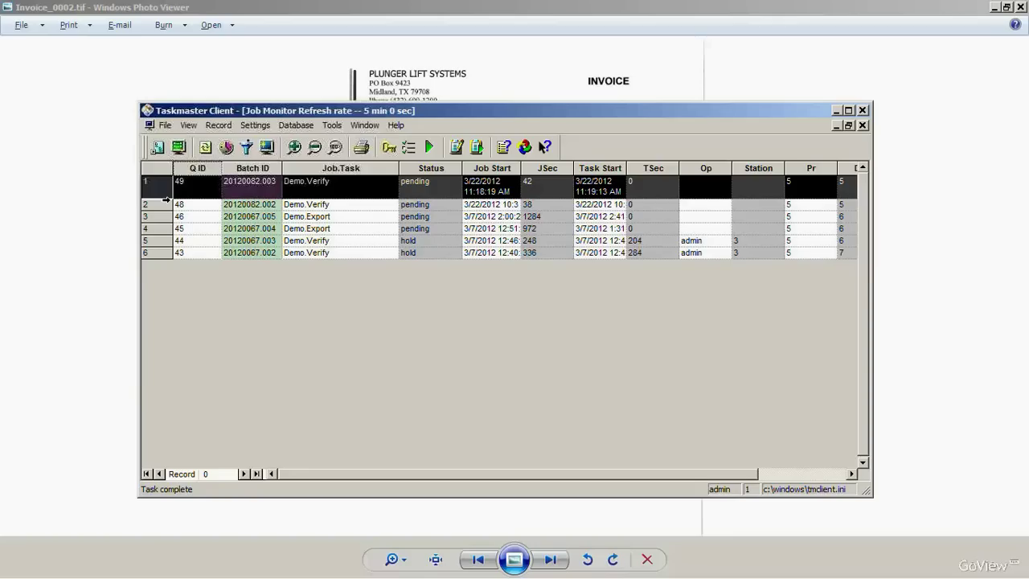
# Step: Open batch 20120082.003 in Verify – Batch Pilot, showing the Stinger Wellhead invoice, document 1 of 4
pyautogui.doubleClick(166, 197)
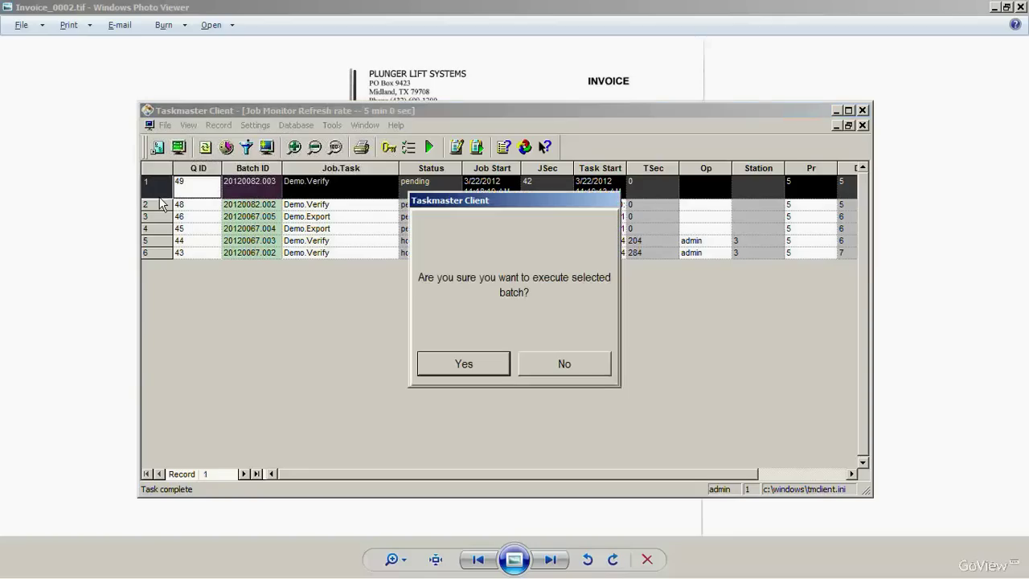
pyautogui.click(469, 367)
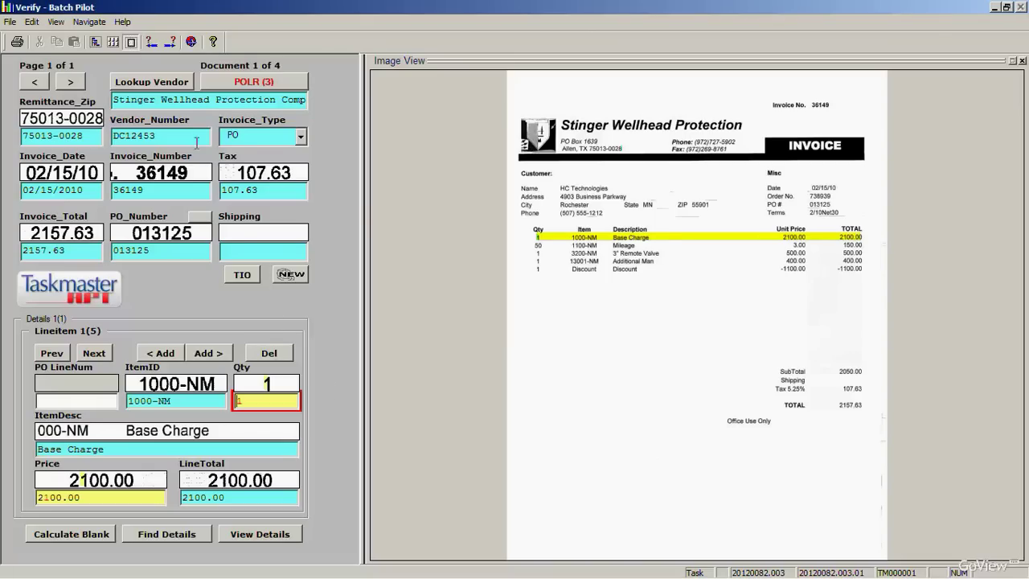
# Step: Look up and apply vendor Stinger Wellhead Protection Company, number DC12453, zip 75013-0028
pyautogui.click(179, 104)
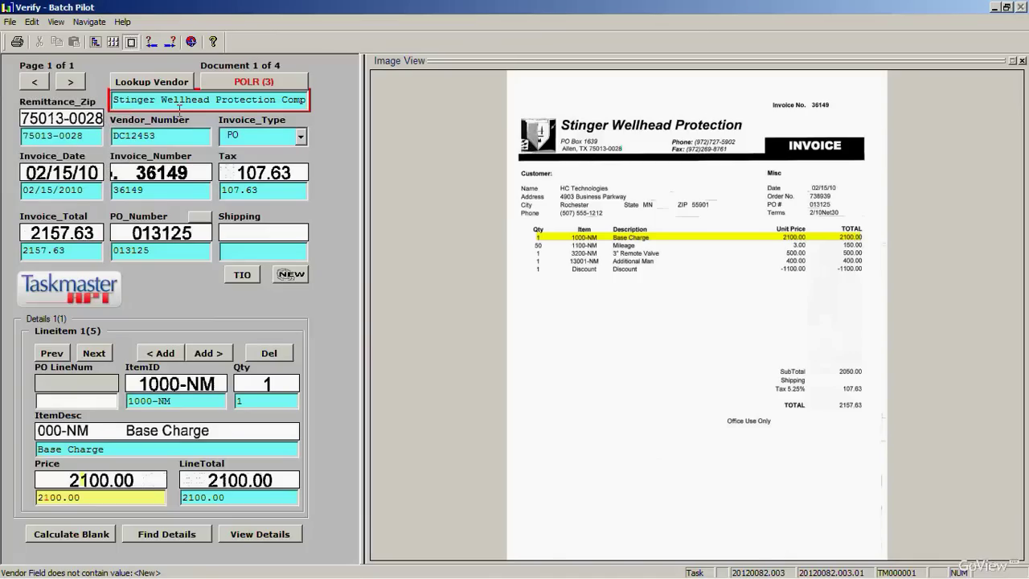
pyautogui.doubleClick(180, 102)
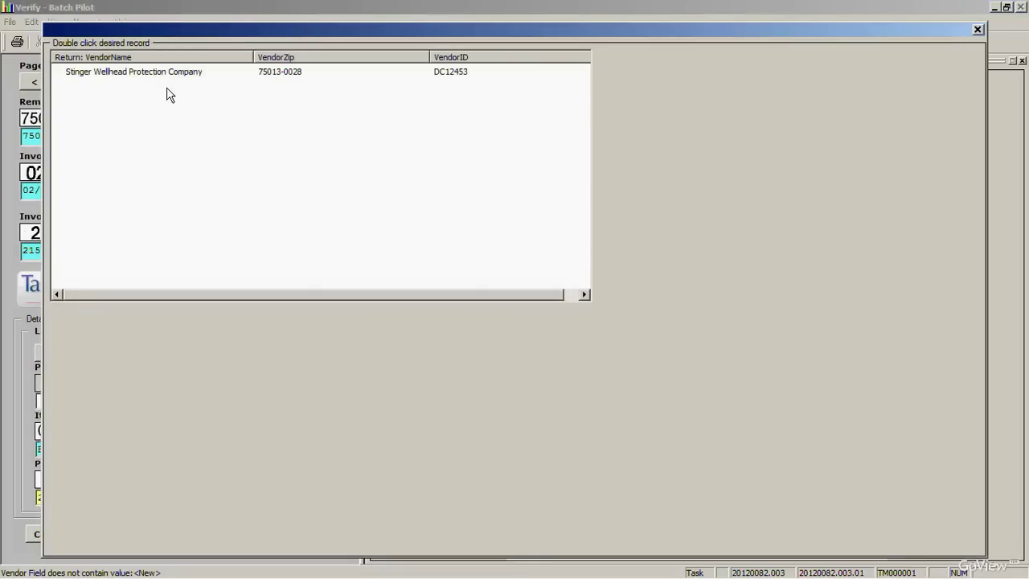
pyautogui.press('Down')
pyautogui.press('Return')
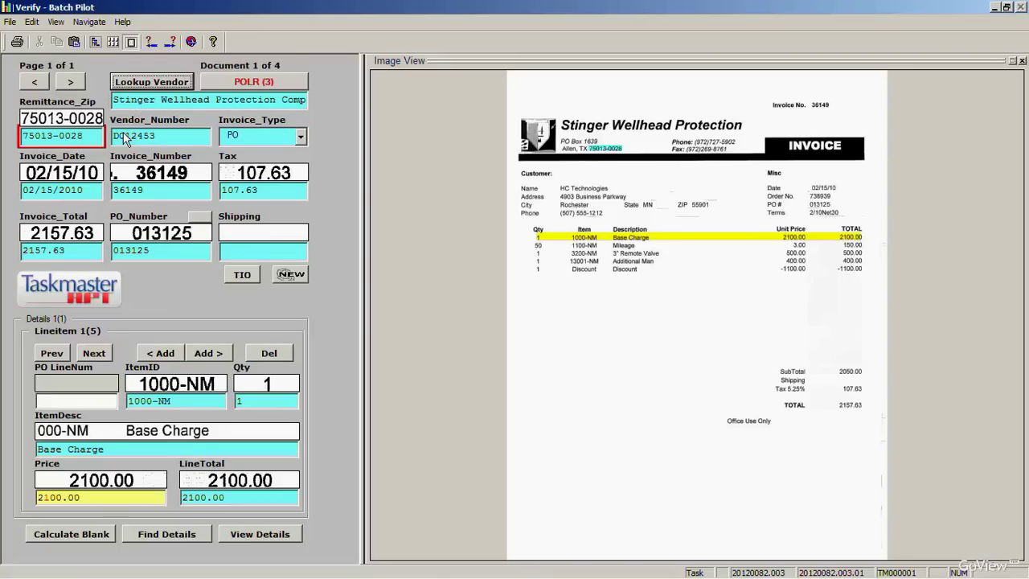
# Step: Zoom the invoice image to Fit to Width
pyautogui.rightClick(640, 180)
pyautogui.moveTo(651, 177)
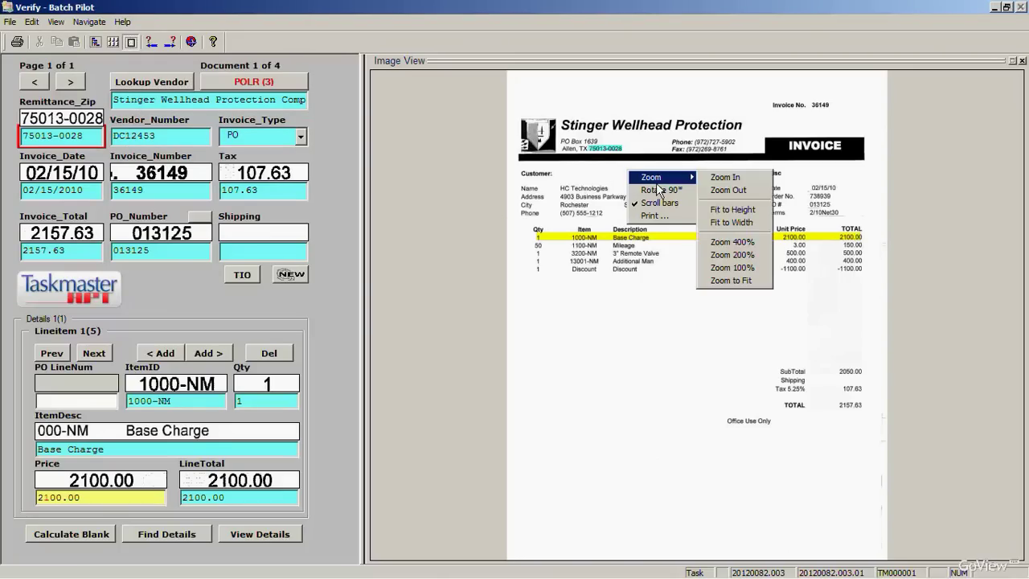
pyautogui.click(747, 225)
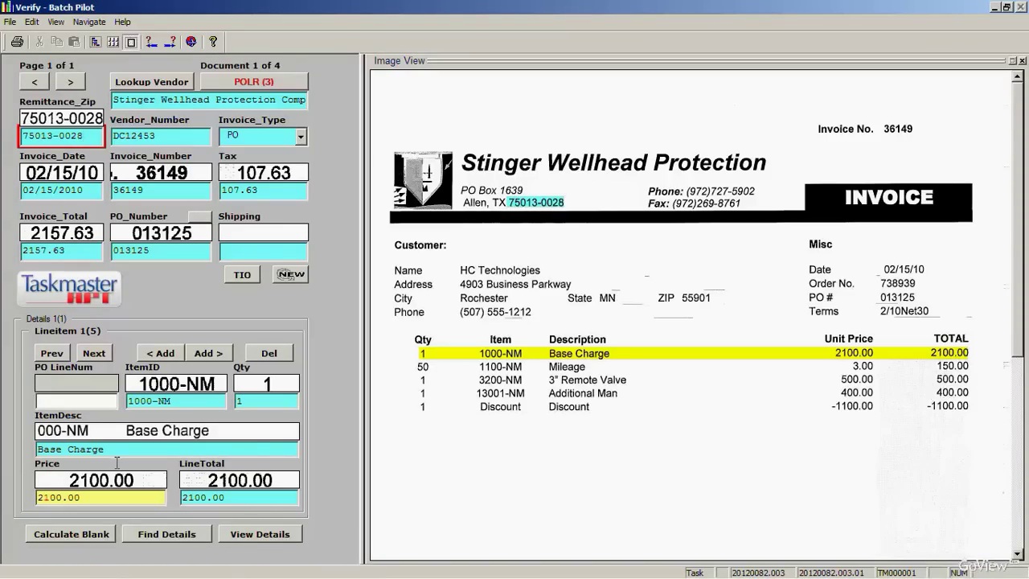
# Step: Accept line item 1's quantity 1 and price 2100.00, moving to the 2100.00 line total
pyautogui.click(266, 410)
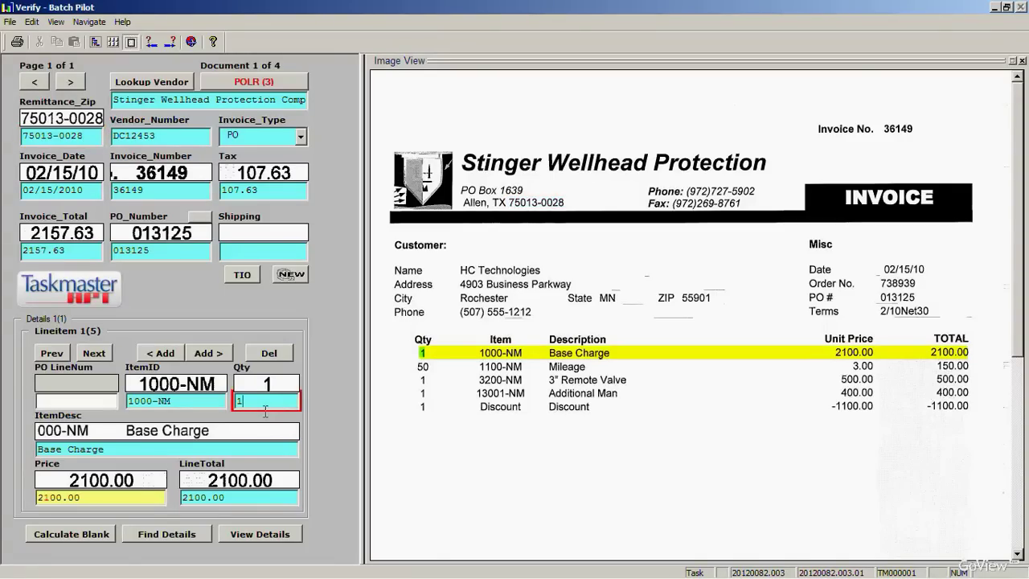
pyautogui.press('Return')
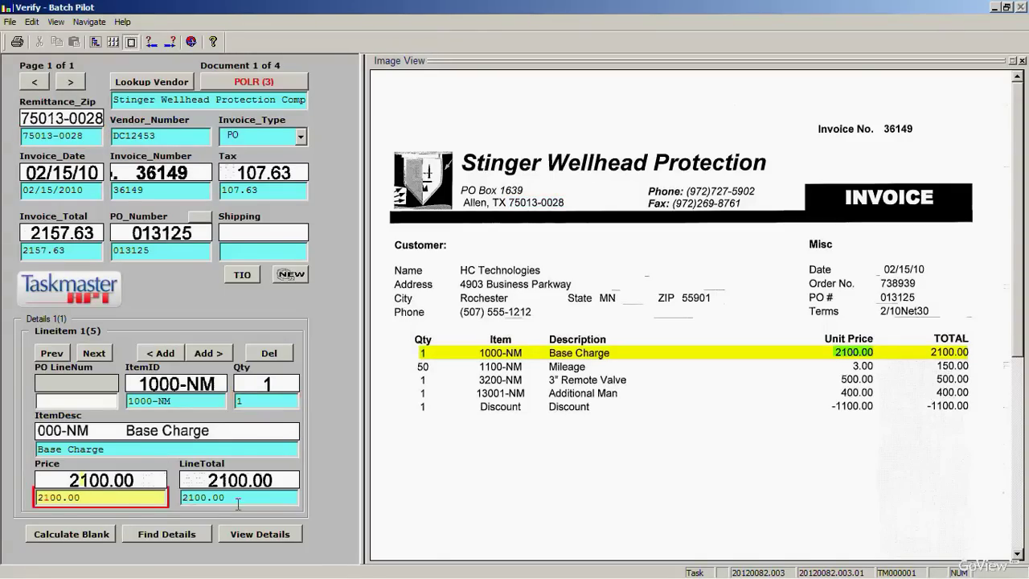
pyautogui.press('Return')
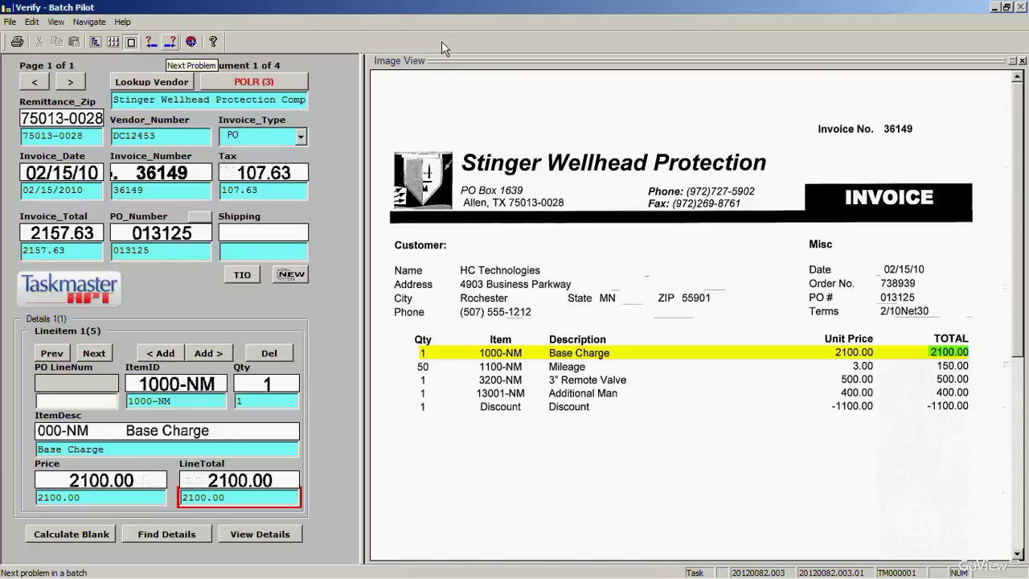
# Step: Advance through the problem documents to document 3 of 4, the Business Stuff invoice 23857, viewed from the top
pyautogui.press('Return')
pyautogui.press('Return')
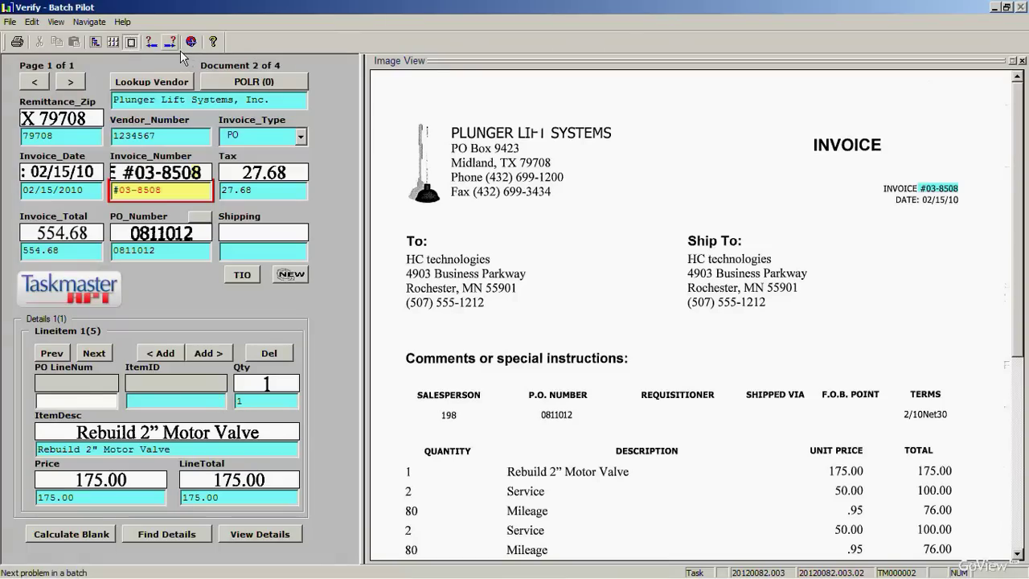
pyautogui.press('Return')
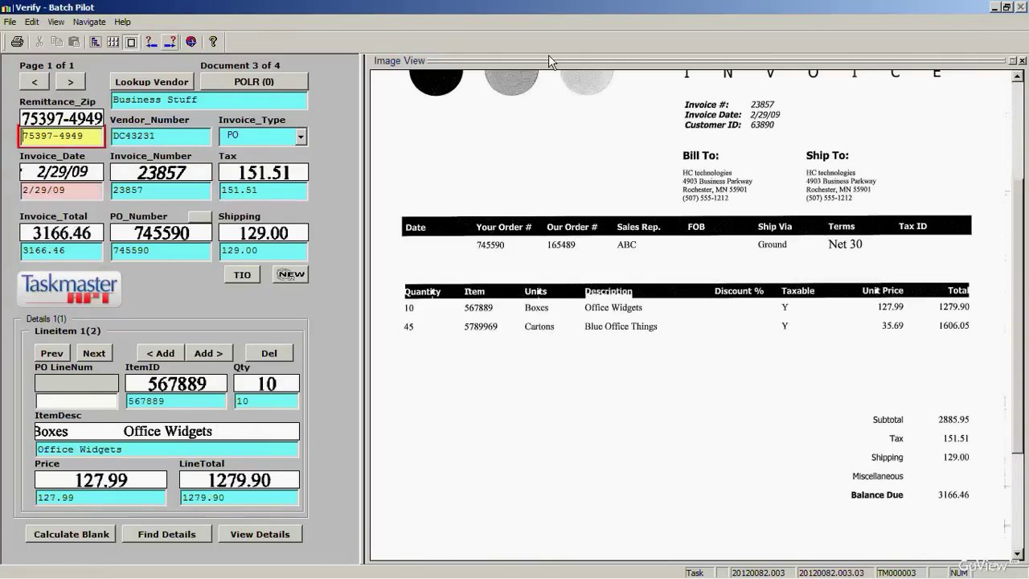
pyautogui.click(1019, 100)
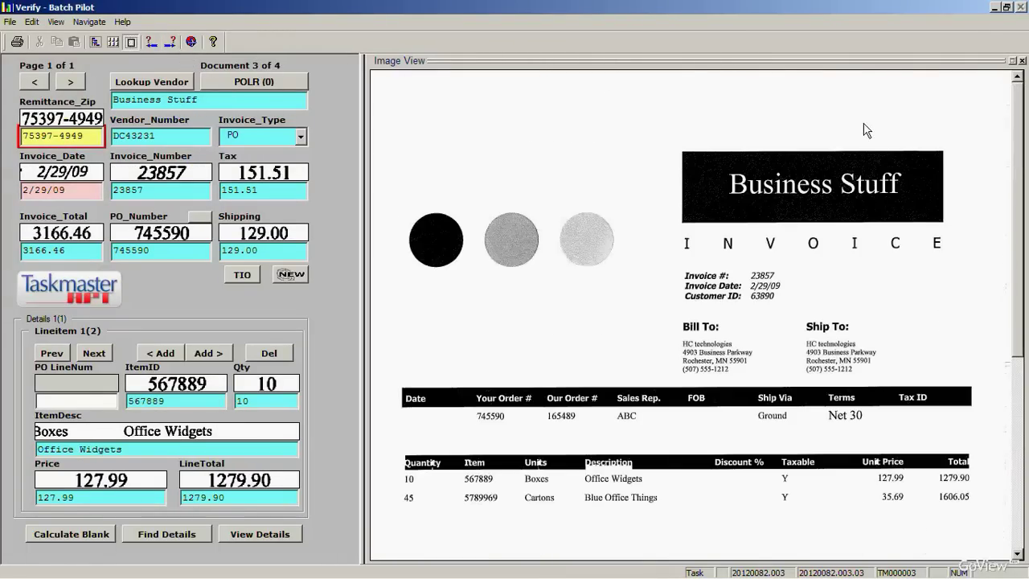
# Step: Correct document 3's invalid Invoice_Date and acknowledge the Validation Passed message
pyautogui.click(78, 195)
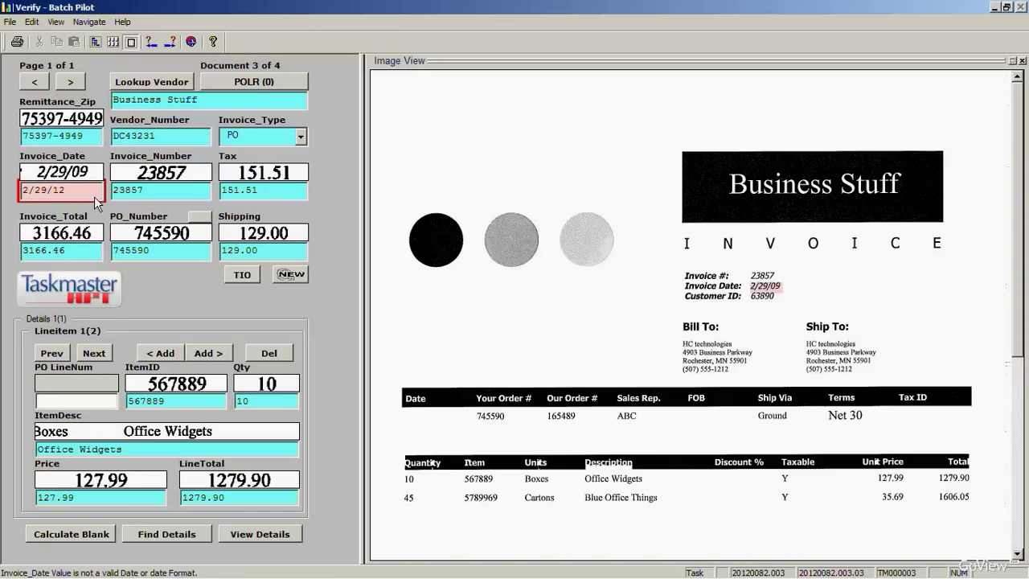
pyautogui.press('Return')
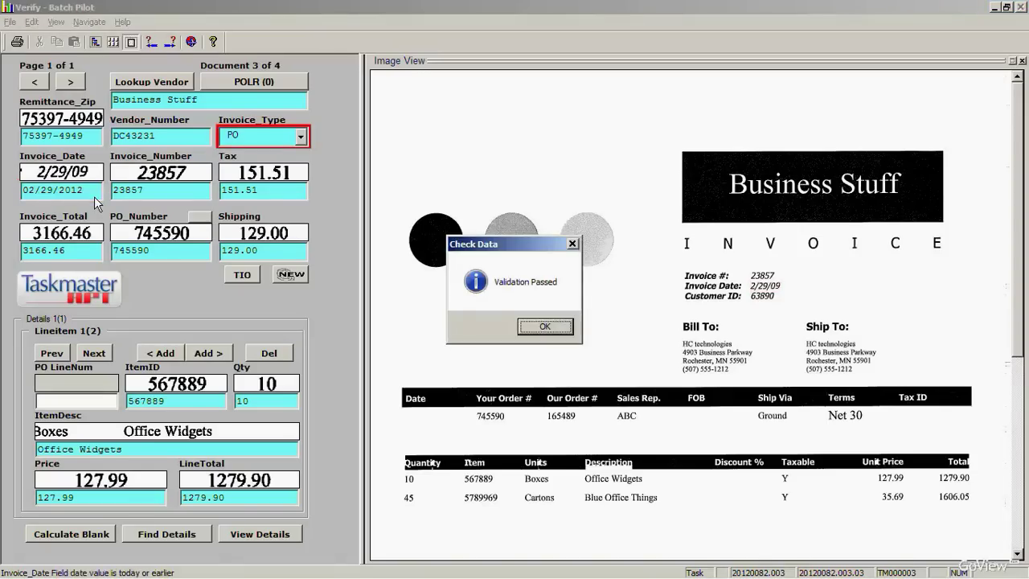
pyautogui.click(535, 330)
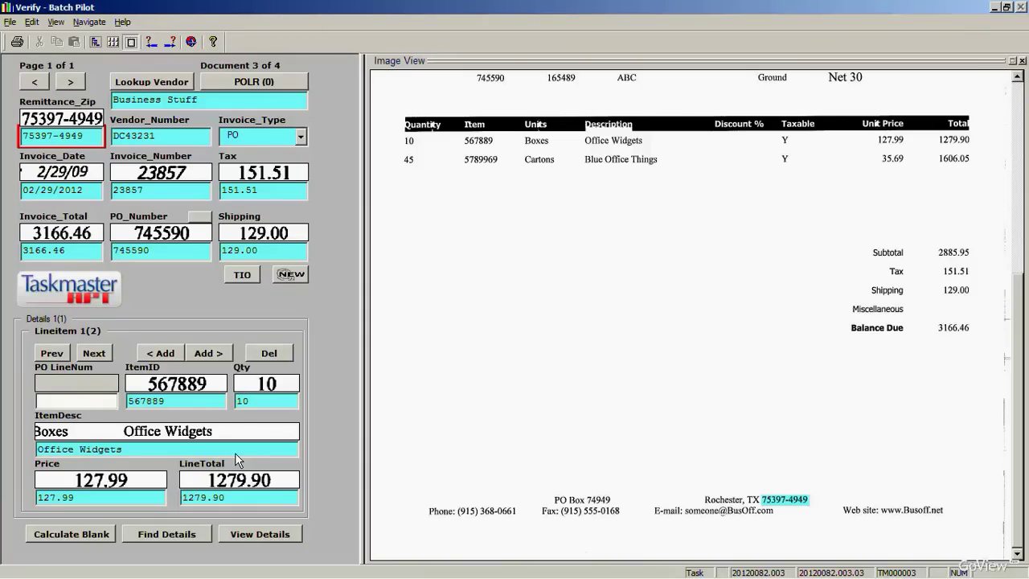
pyautogui.click(253, 536)
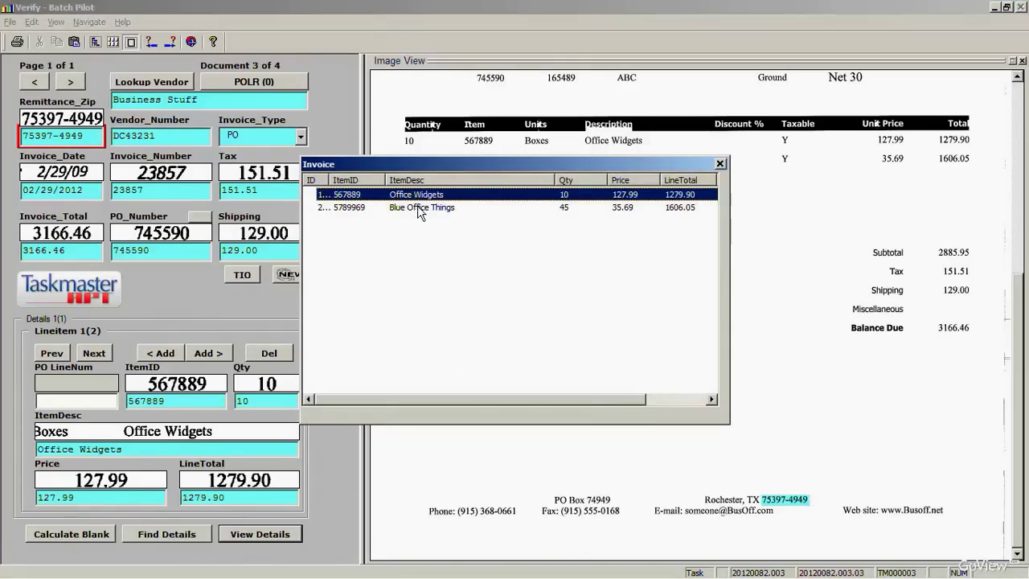
pyautogui.moveTo(470, 169); pyautogui.dragTo(591, 206)
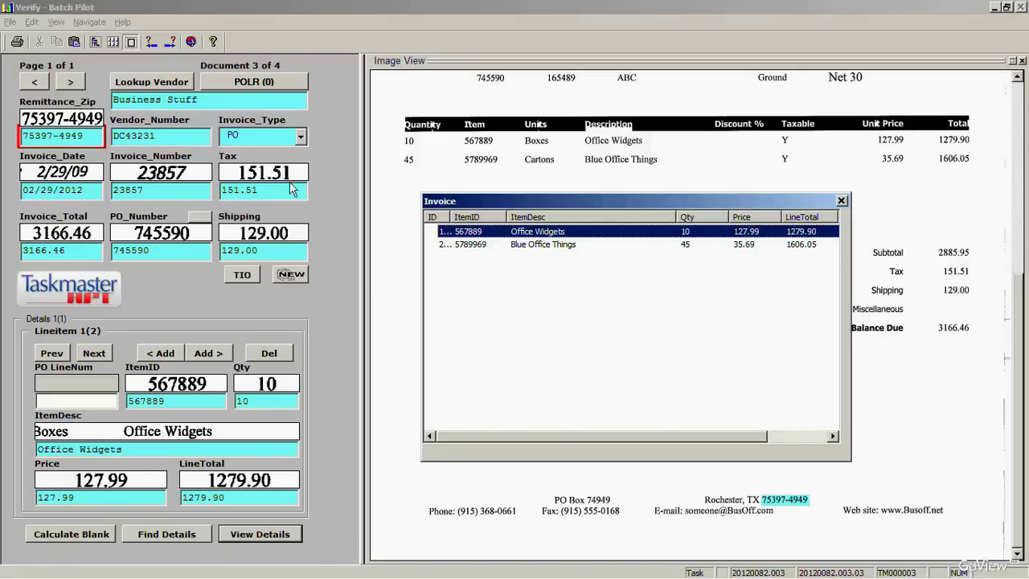
pyautogui.click(848, 208)
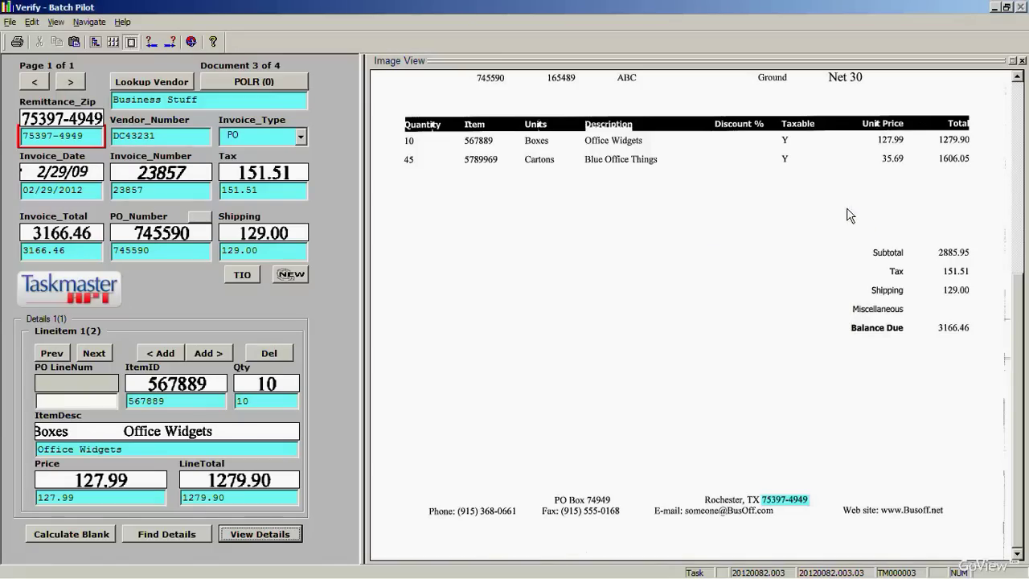
# Step: Move to document 4 of 4, Stuart Apothecary invoice 2041955, showing the top of page 1
pyautogui.click(171, 42)
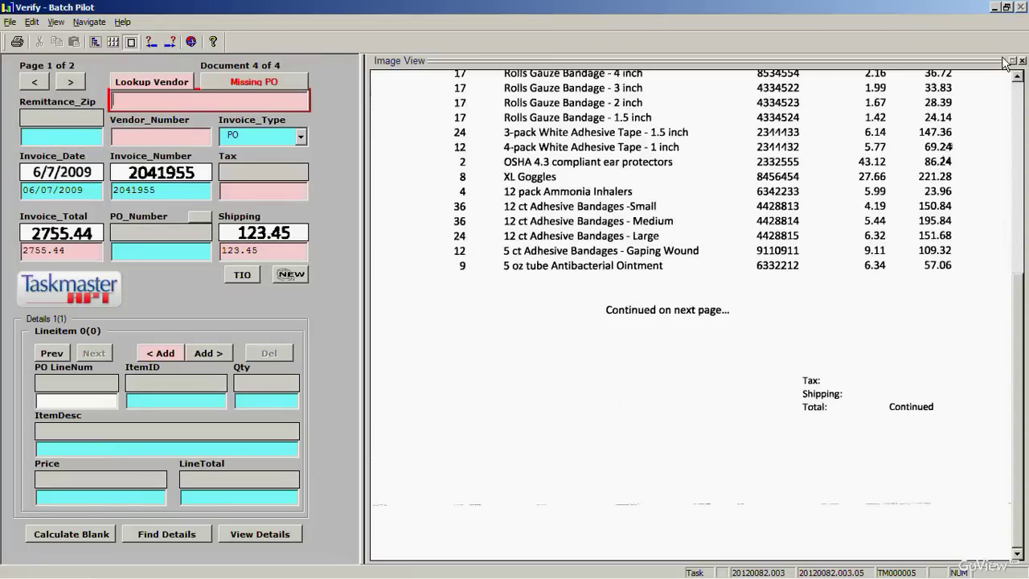
pyautogui.scroll(5, 1026, 96)
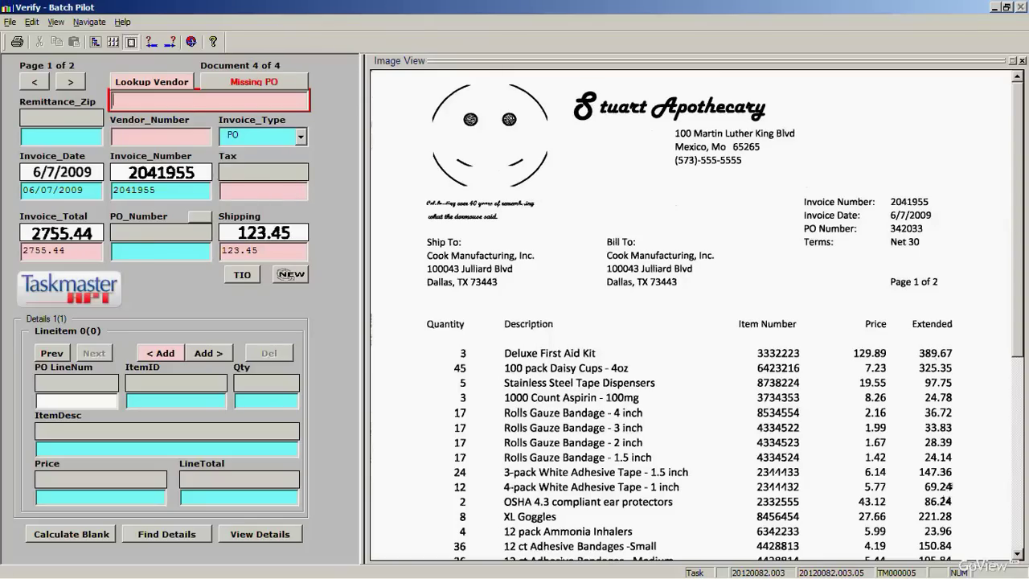
# Step: Look up 'stu' and fill the vendor from the Stuart Apothecary record: DC34290, zip 65265
pyautogui.write('stu')
pyautogui.click(153, 86)
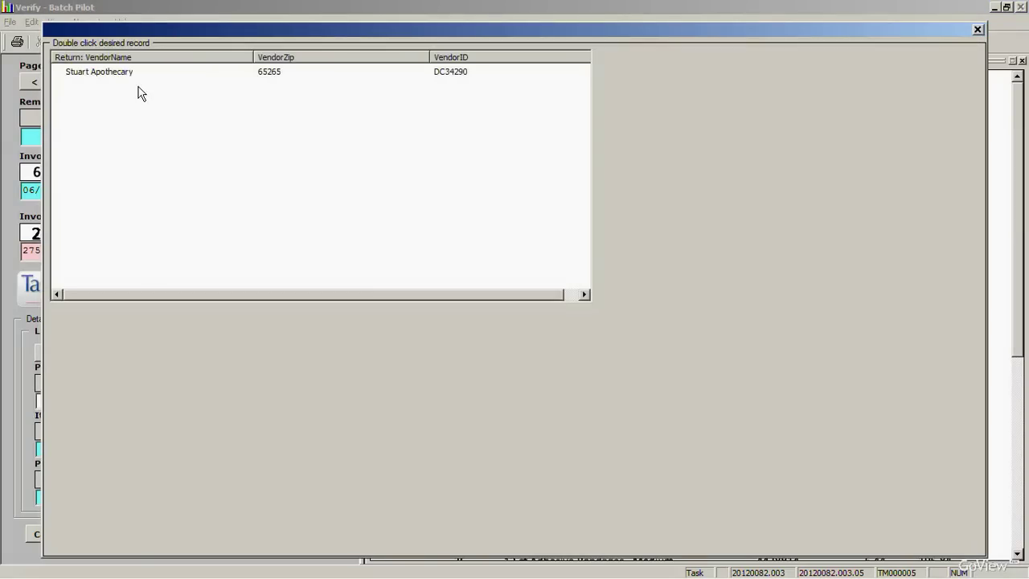
pyautogui.click(130, 80)
pyautogui.doubleClick(131, 84)
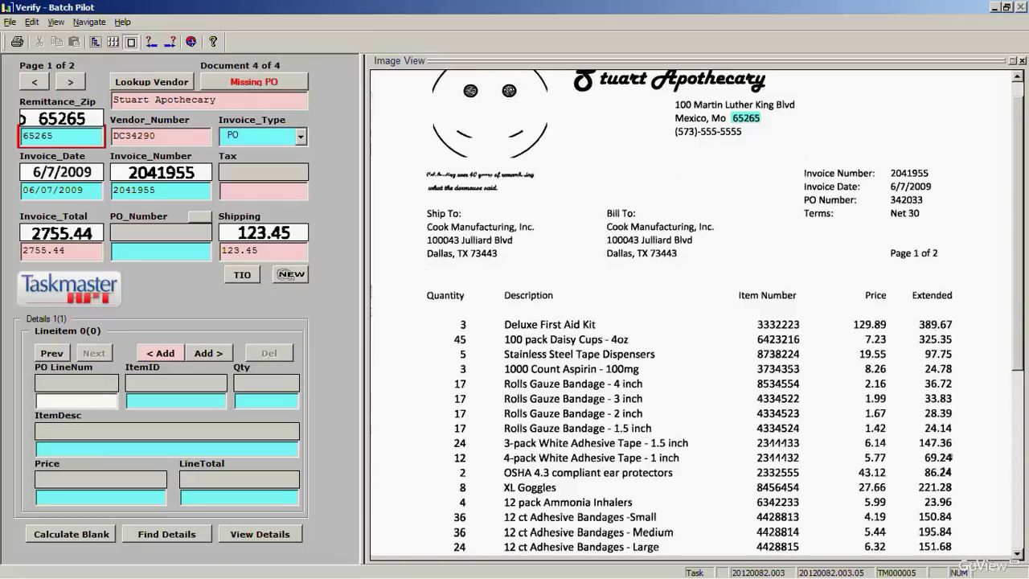
pyautogui.scroll(-3, 755, 259)
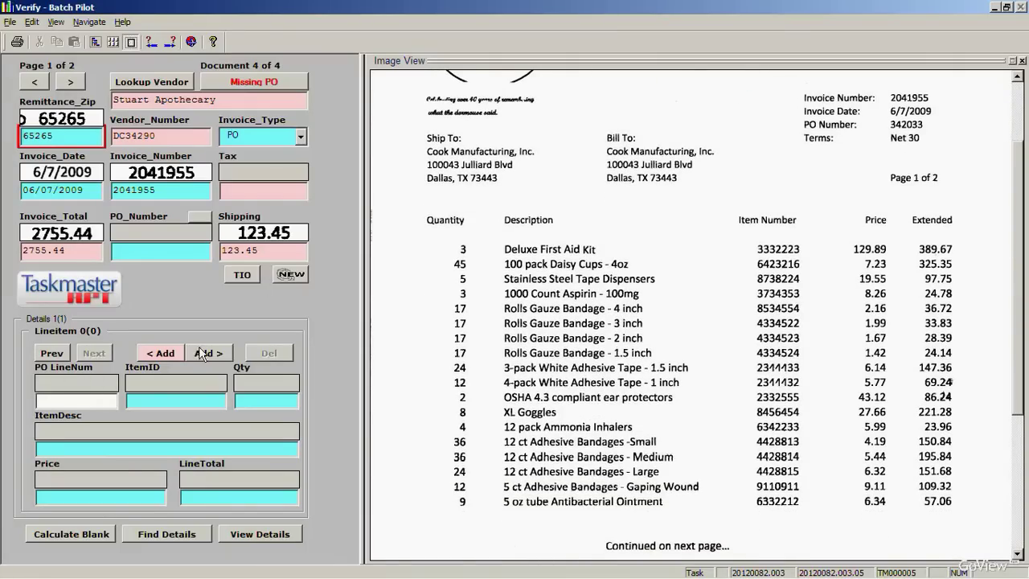
# Step: Add a new line item with item ID 3332223 and quantity 3 captured from the image
pyautogui.click(170, 358)
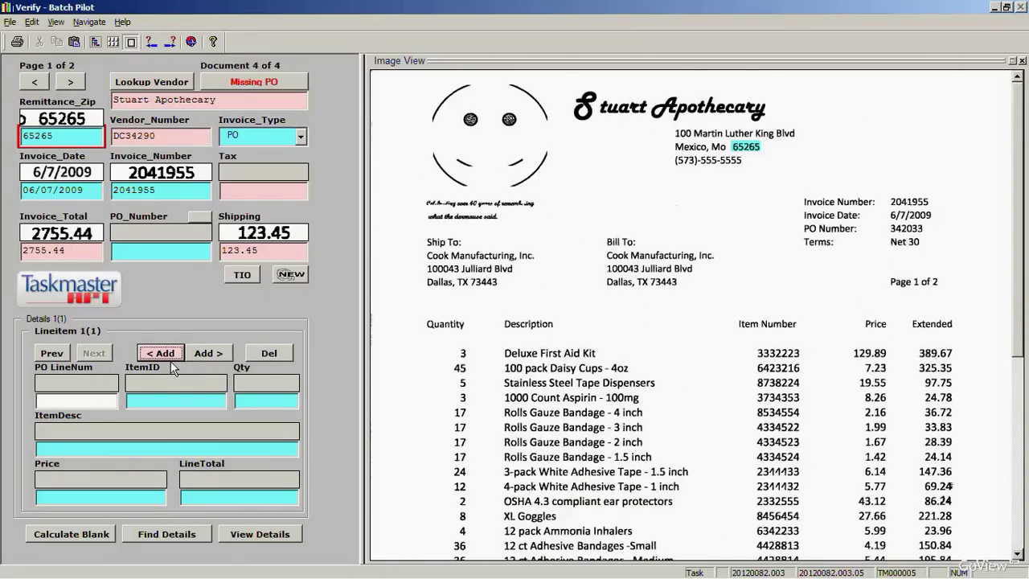
pyautogui.click(214, 401)
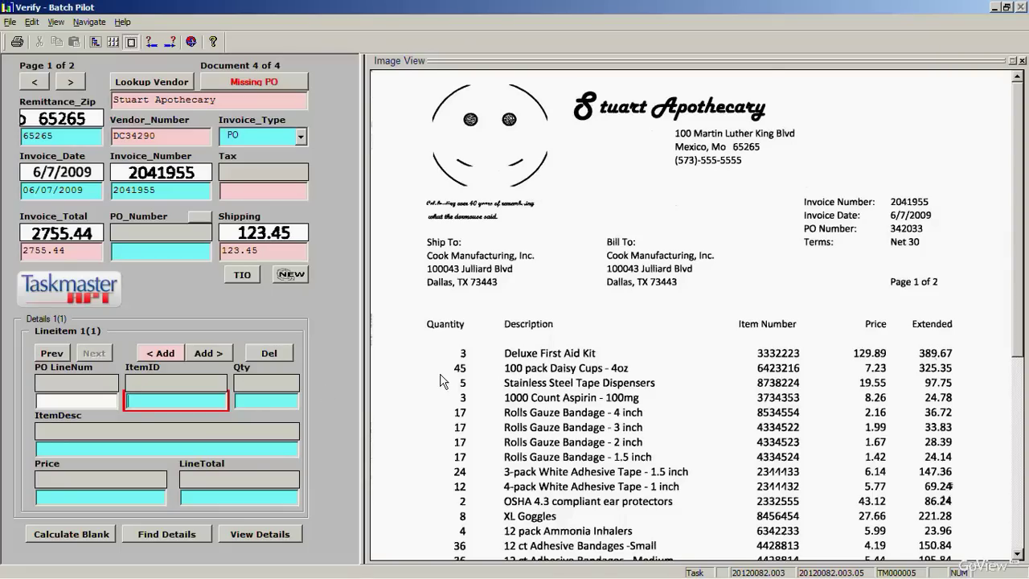
pyautogui.click(774, 357)
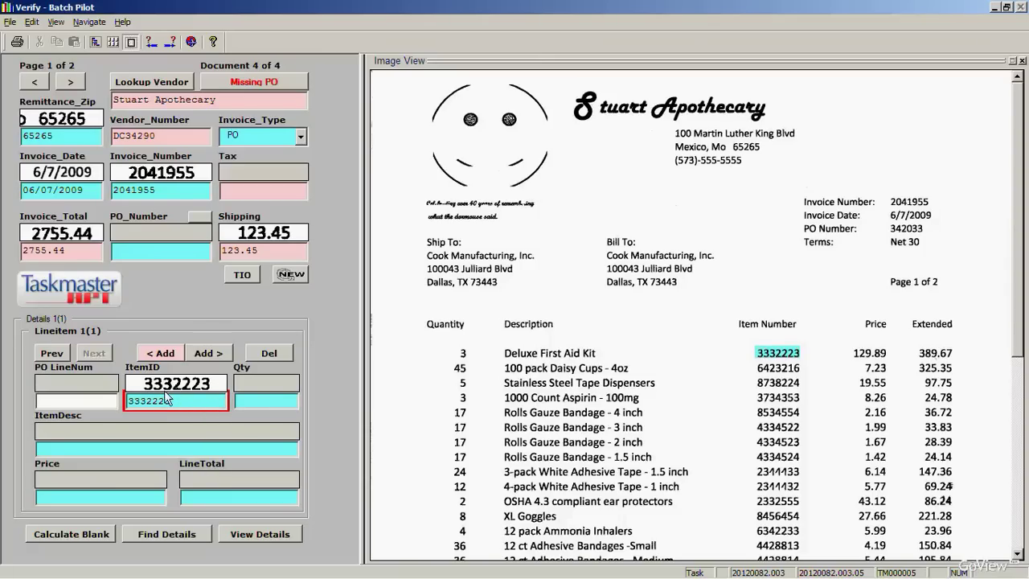
pyautogui.click(255, 406)
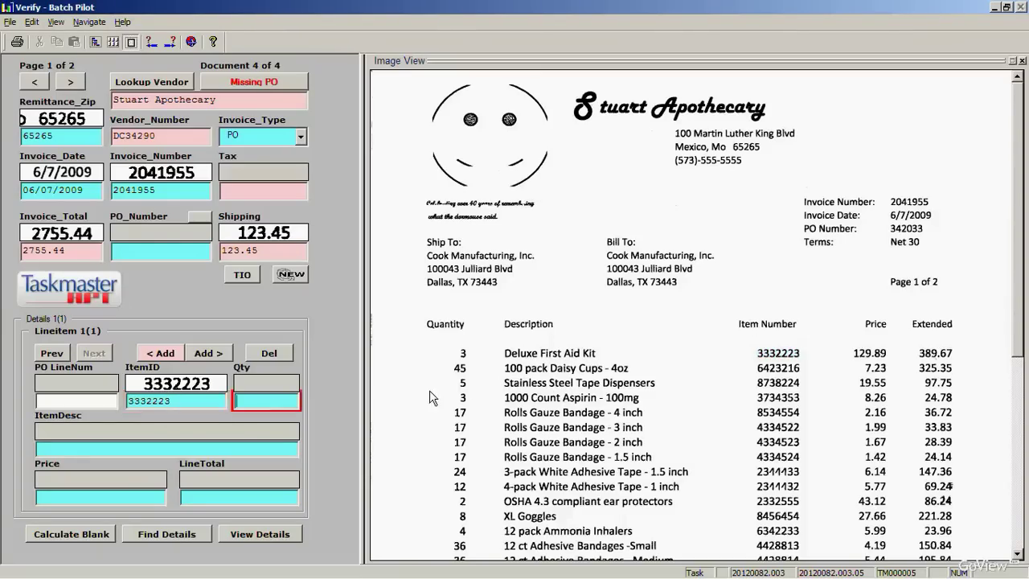
pyautogui.click(462, 353)
# Step: Capture description Deluxe First Aid Kit, price 129.89 and line total 389.67 for the item
pyautogui.click(233, 449)
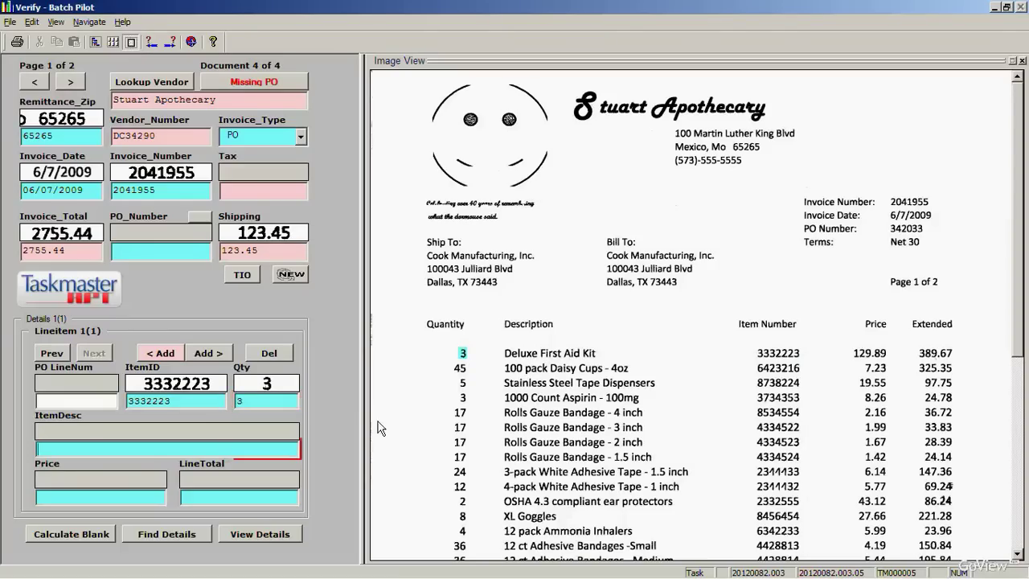
pyautogui.click(536, 361)
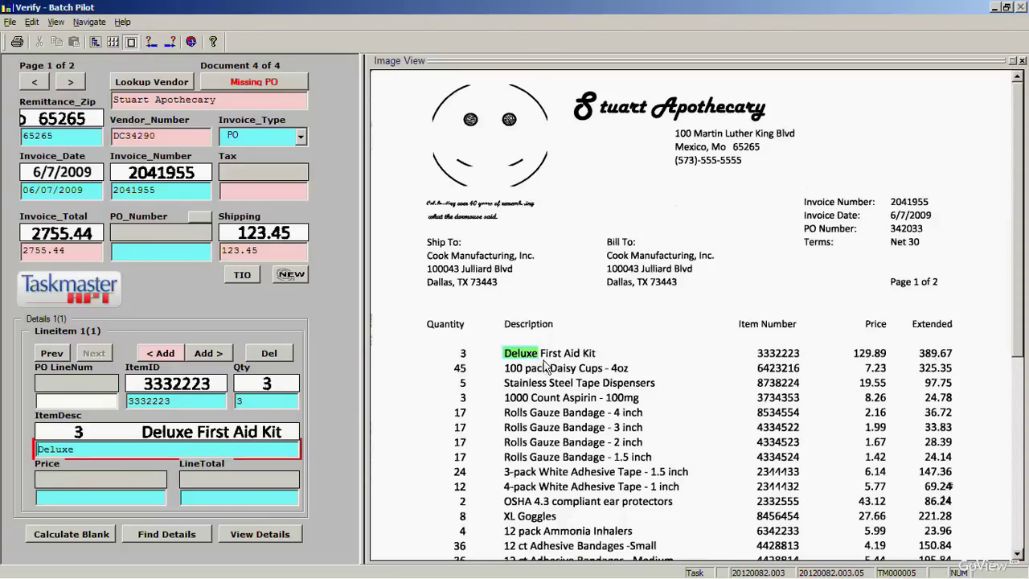
pyautogui.click(586, 364)
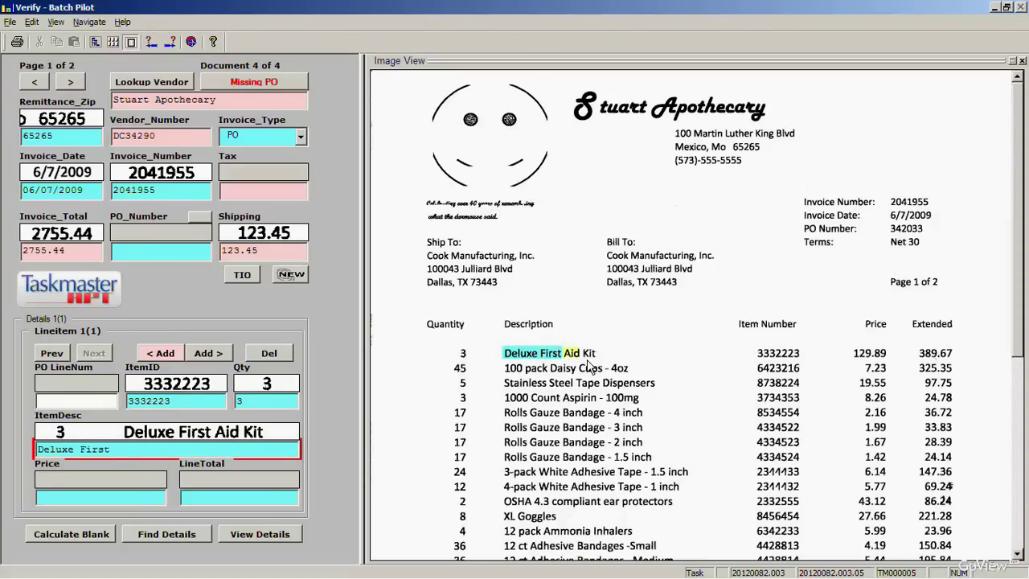
pyautogui.click(591, 364)
pyautogui.click(595, 364)
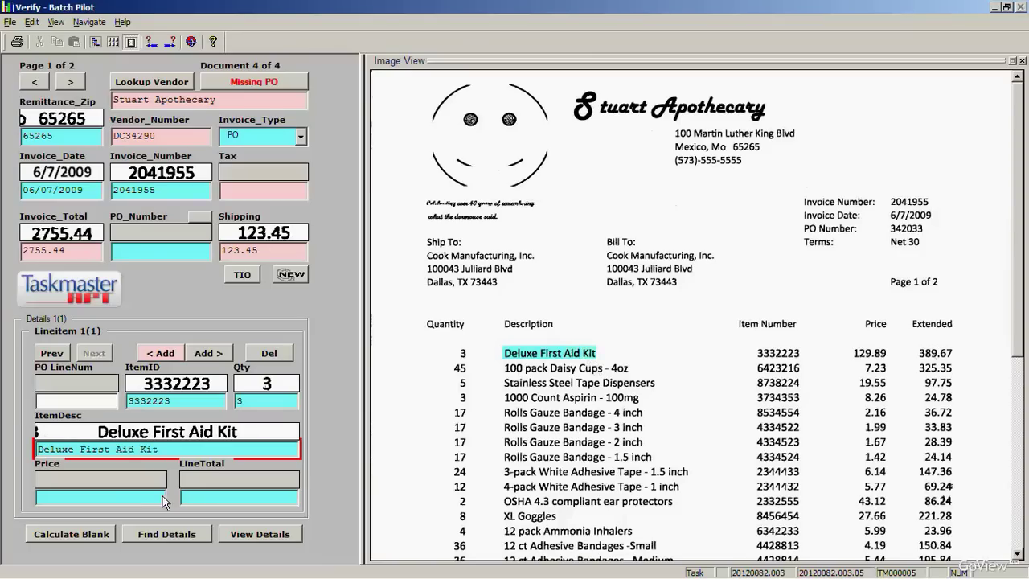
pyautogui.press('Return')
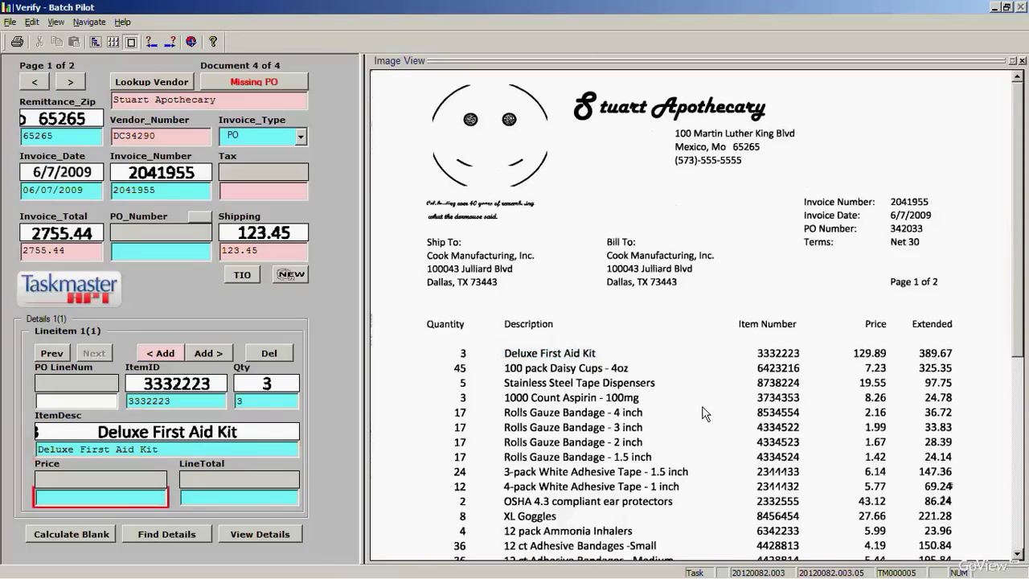
pyautogui.click(876, 354)
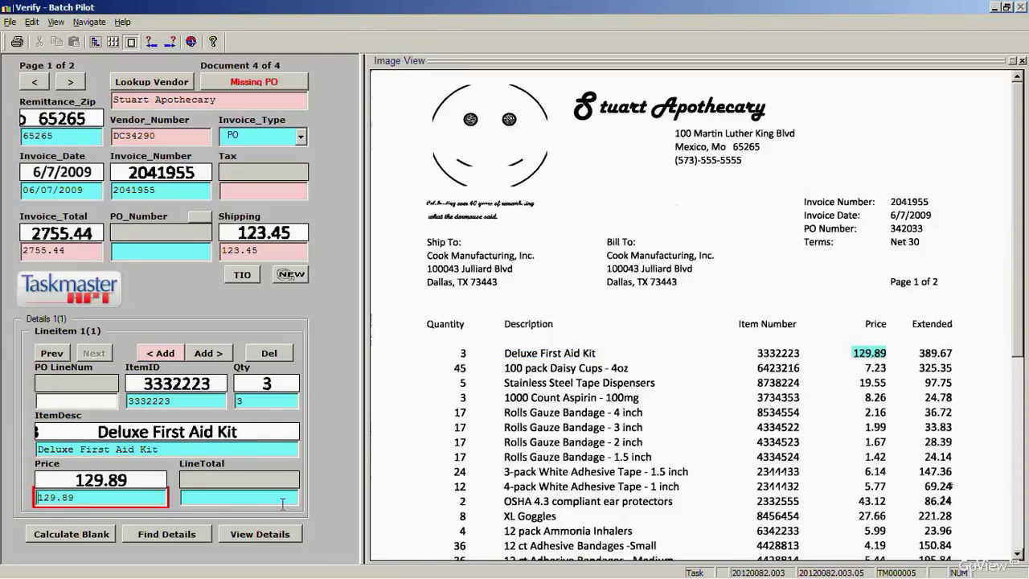
pyautogui.press('Return')
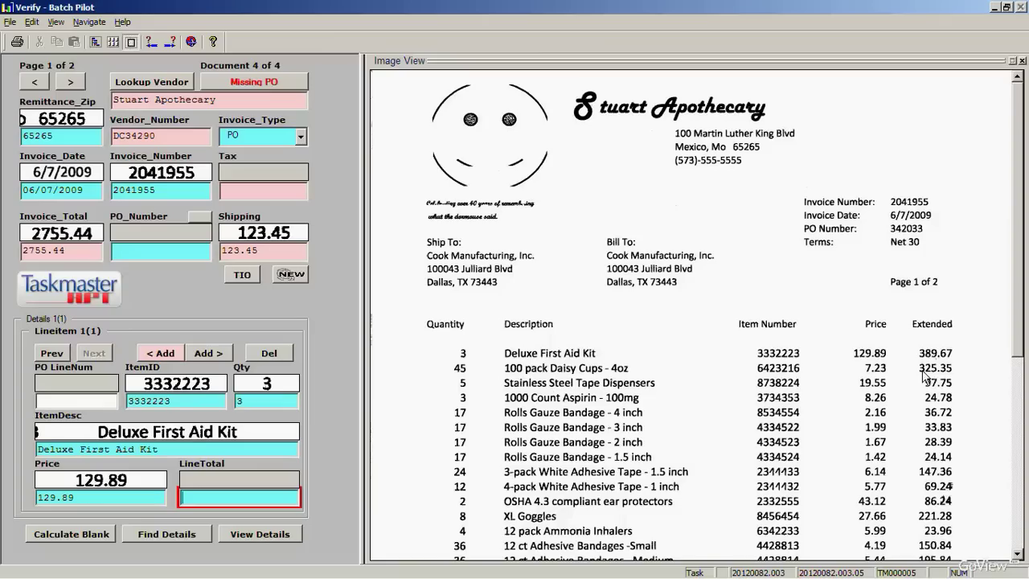
pyautogui.click(946, 362)
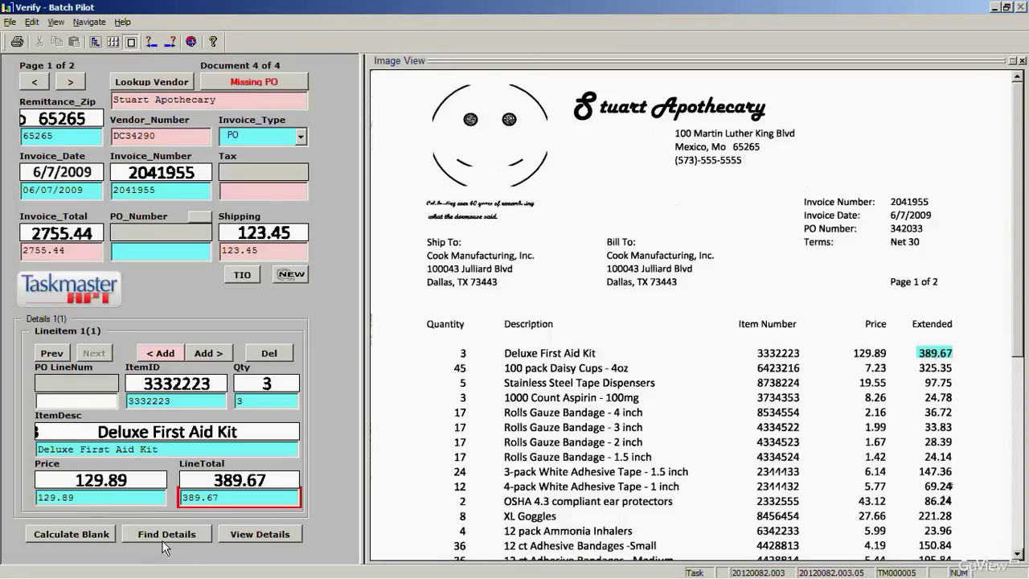
# Step: Auto-find the remaining line items, review all 23 in the list, then close it
pyautogui.press('Return')
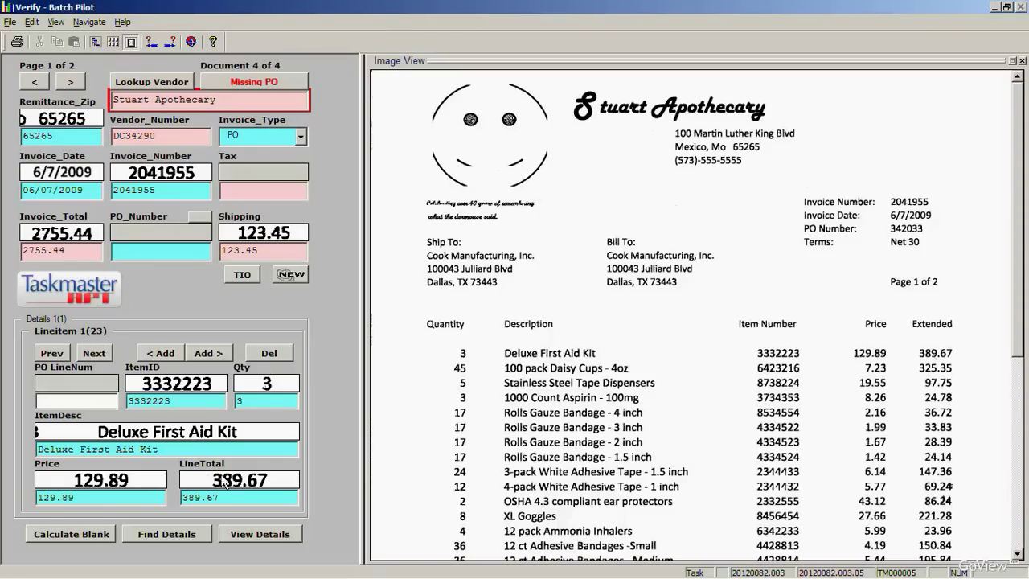
pyautogui.click(259, 540)
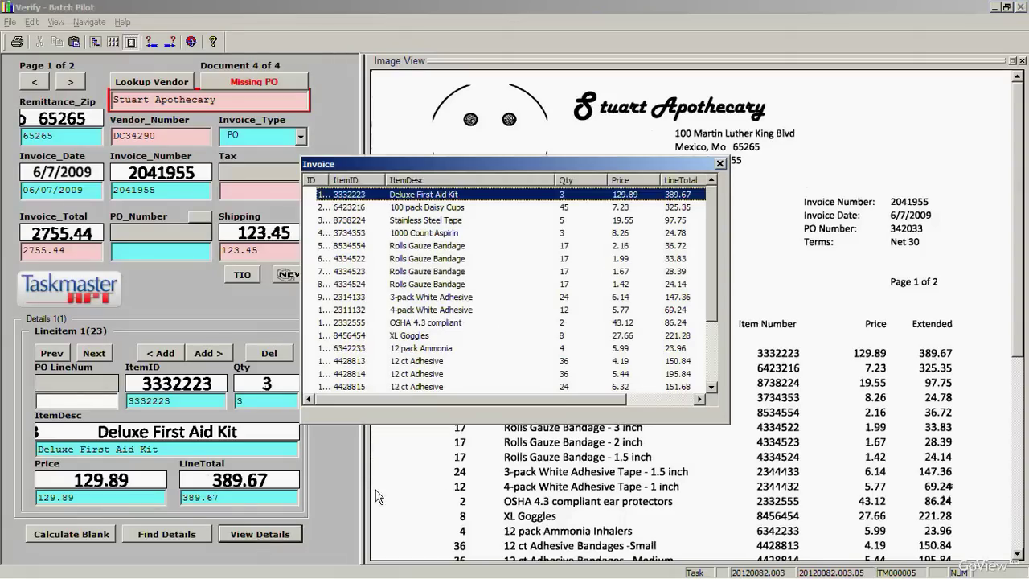
pyautogui.moveTo(718, 260); pyautogui.dragTo(727, 332)
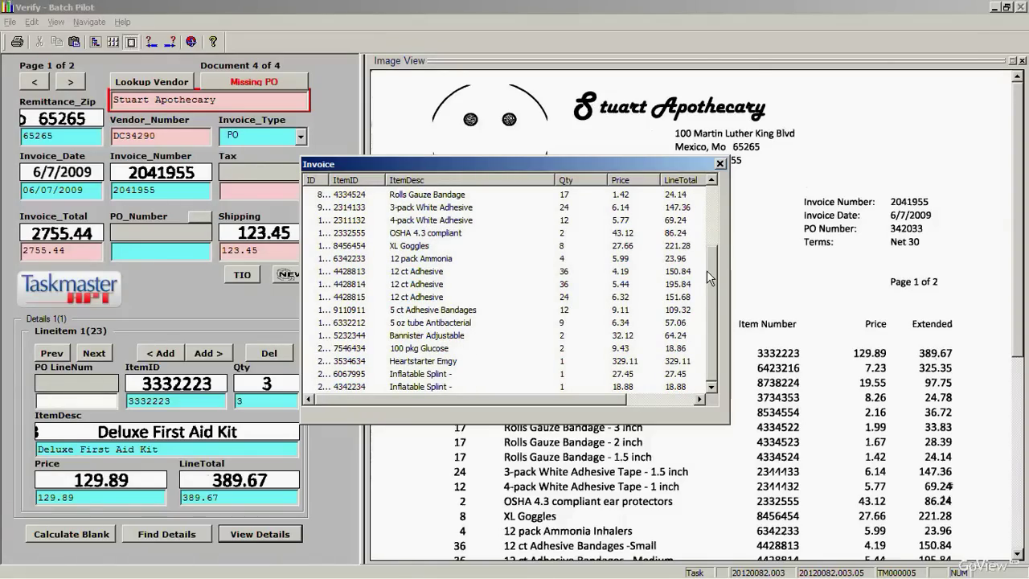
pyautogui.press('Home')
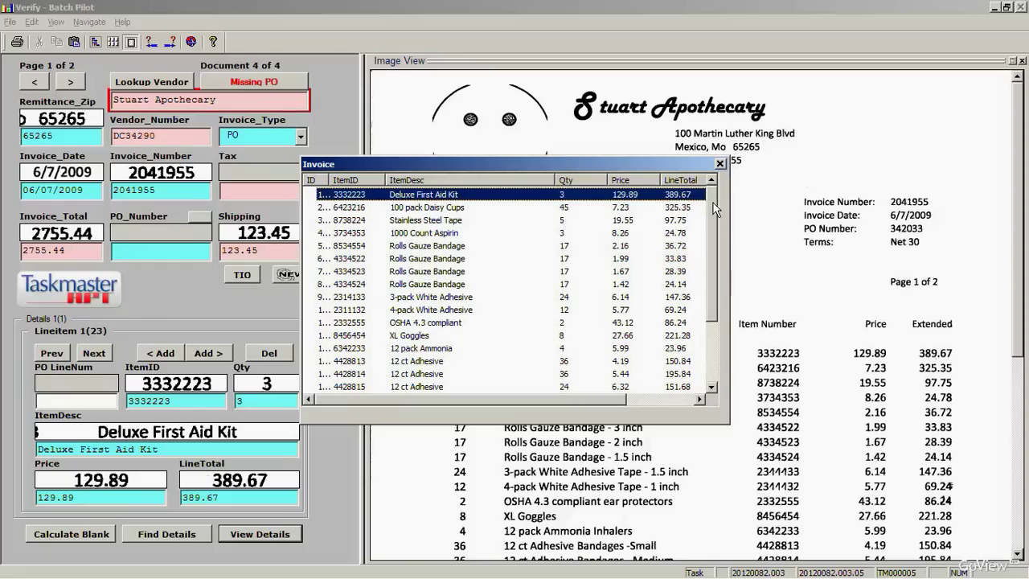
pyautogui.scroll(-3, 722, 205)
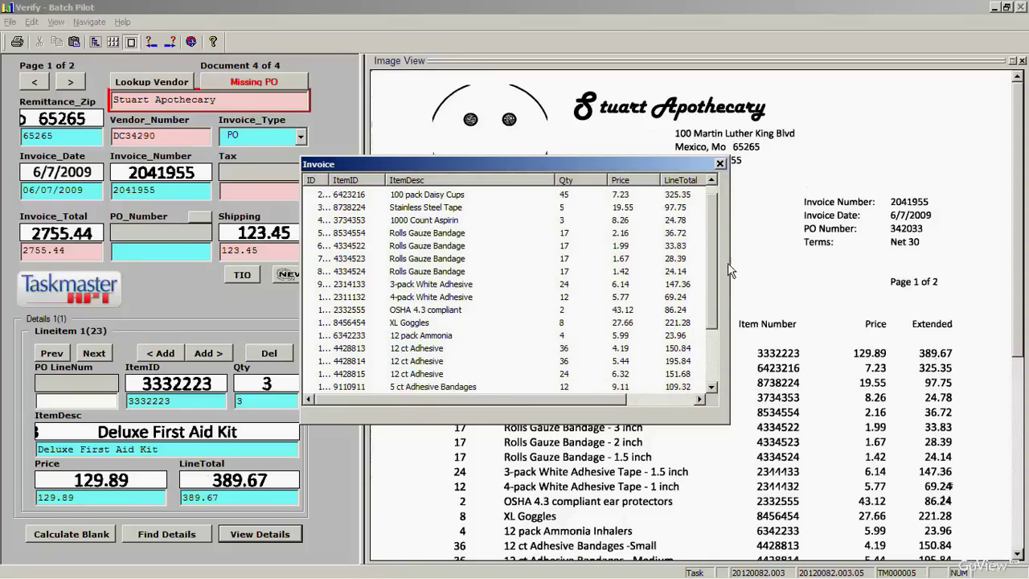
pyautogui.click(720, 163)
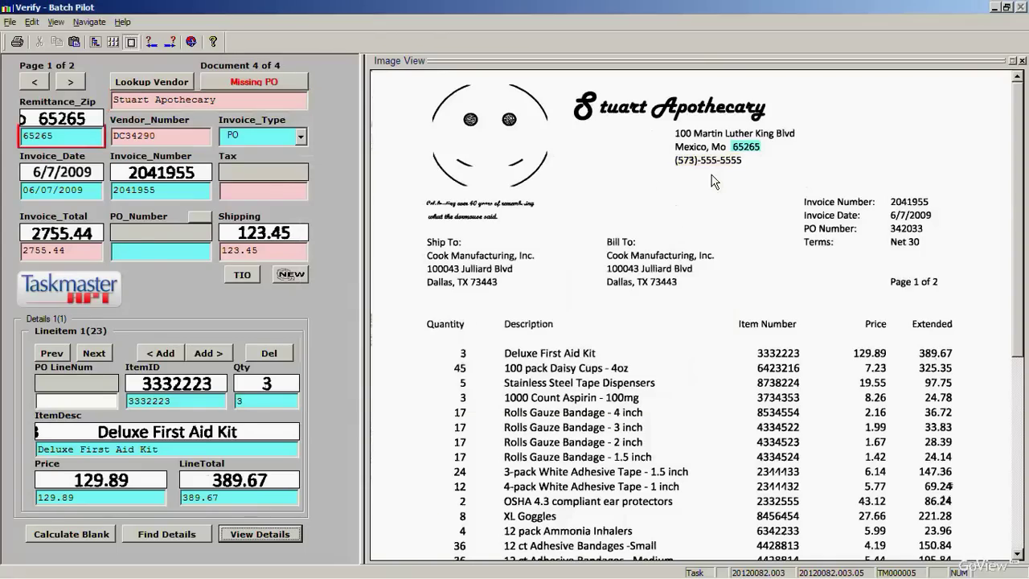
# Step: Check line items from Daisy Cups through 3-pack White Adhesive Tape, then run Check Data validation
pyautogui.click(111, 356)
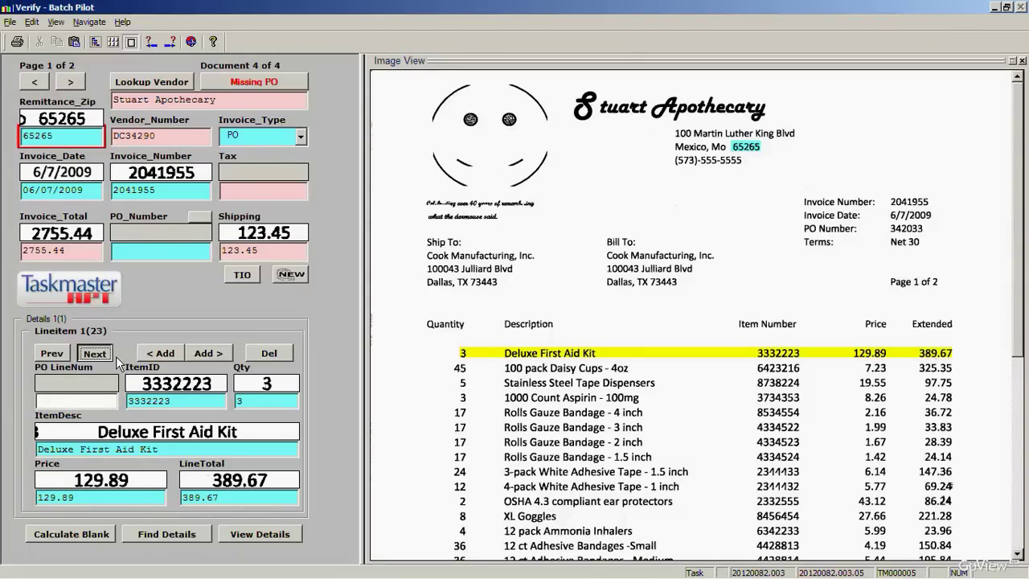
pyautogui.click(115, 356)
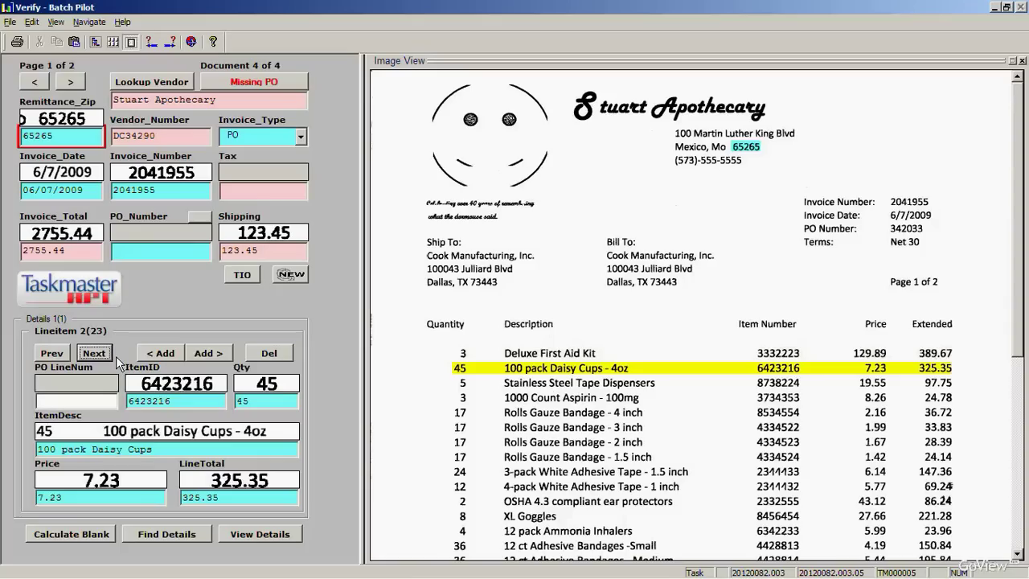
pyautogui.click(116, 356)
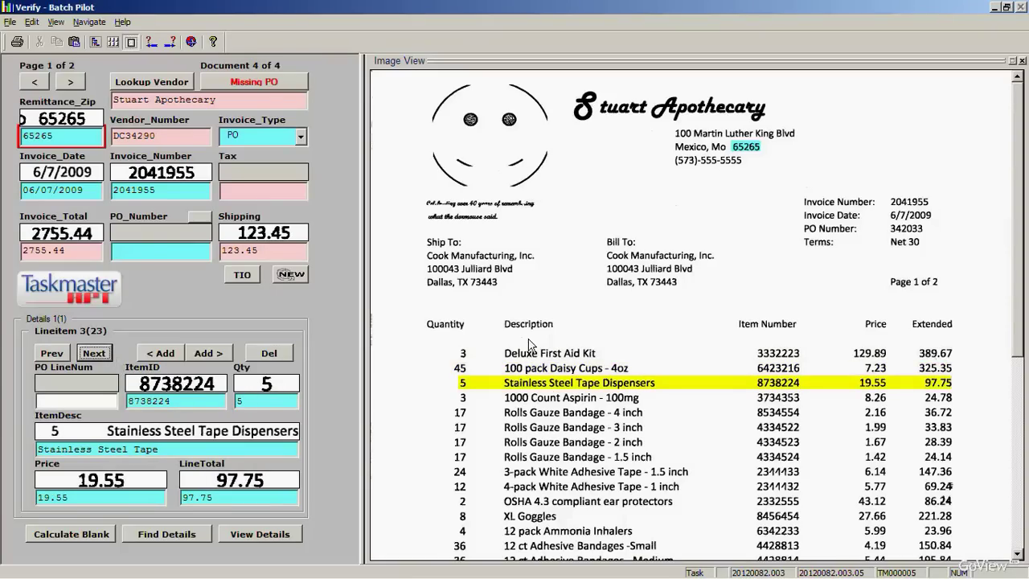
pyautogui.click(106, 357)
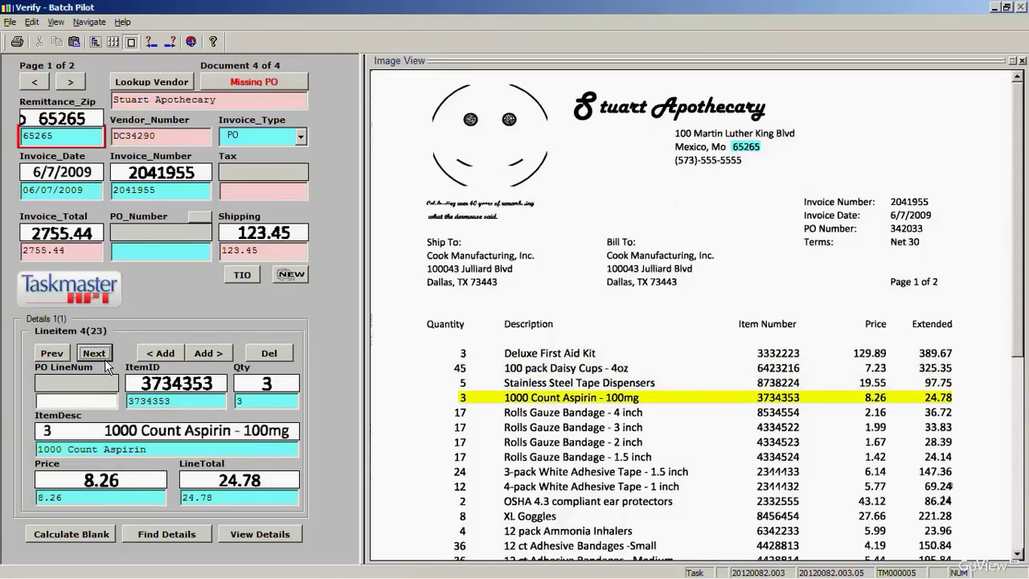
pyautogui.click(105, 358)
pyautogui.click(105, 358)
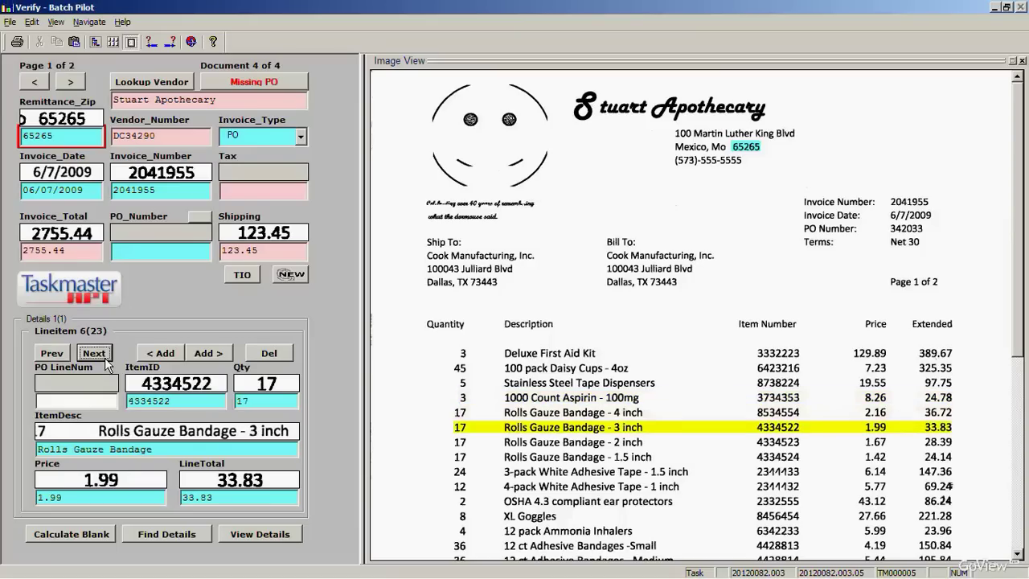
pyautogui.click(104, 358)
pyautogui.click(104, 358)
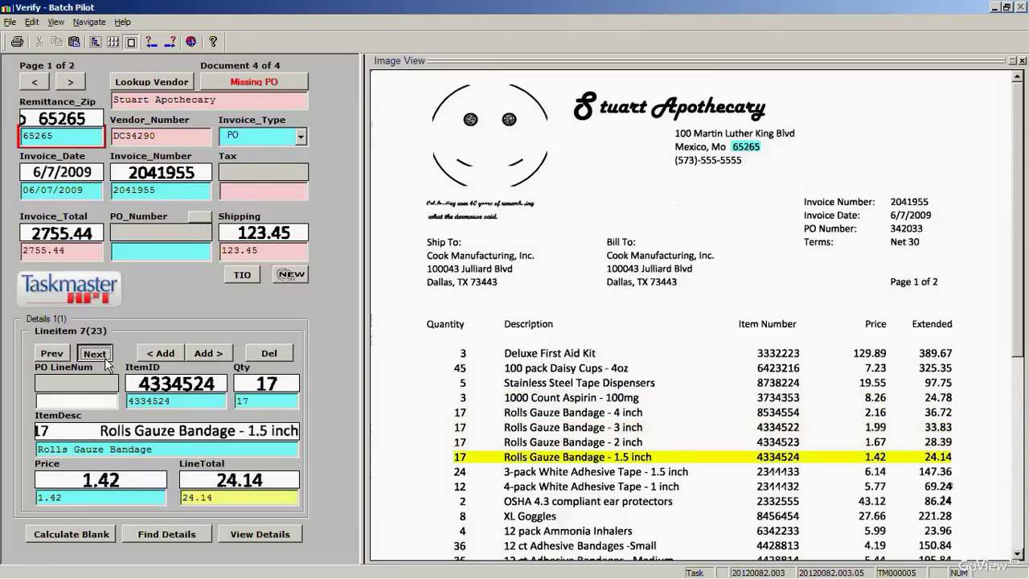
pyautogui.click(104, 357)
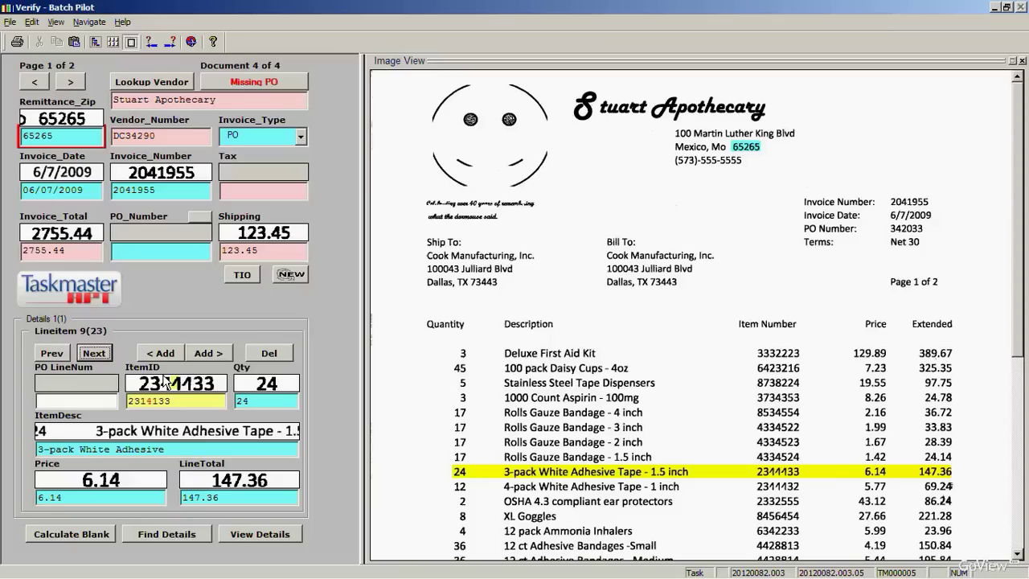
pyautogui.press('Return')
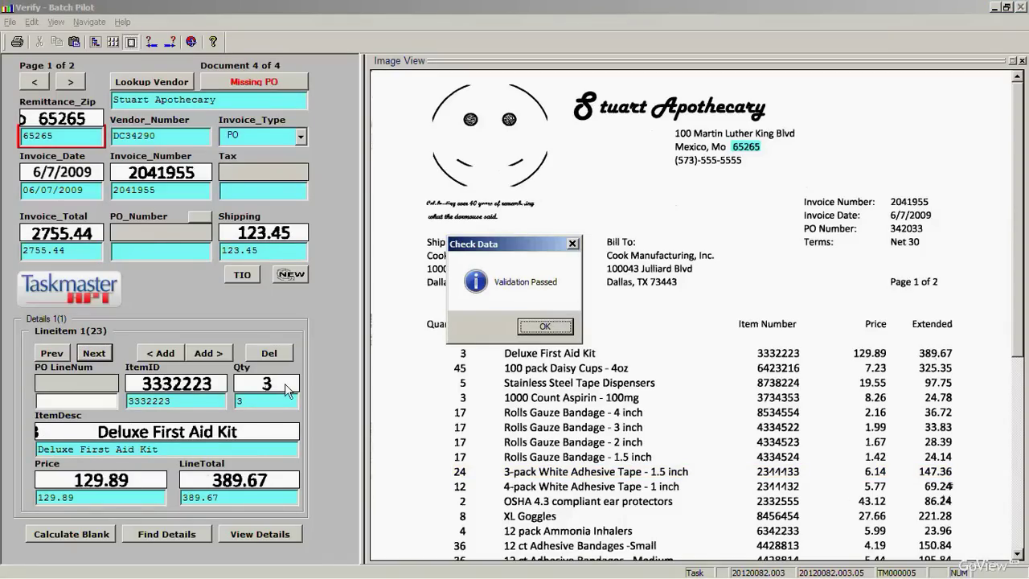
# Step: Dismiss the Validation Passed message and confirm via Next Problem that no problems remain
pyautogui.click(526, 333)
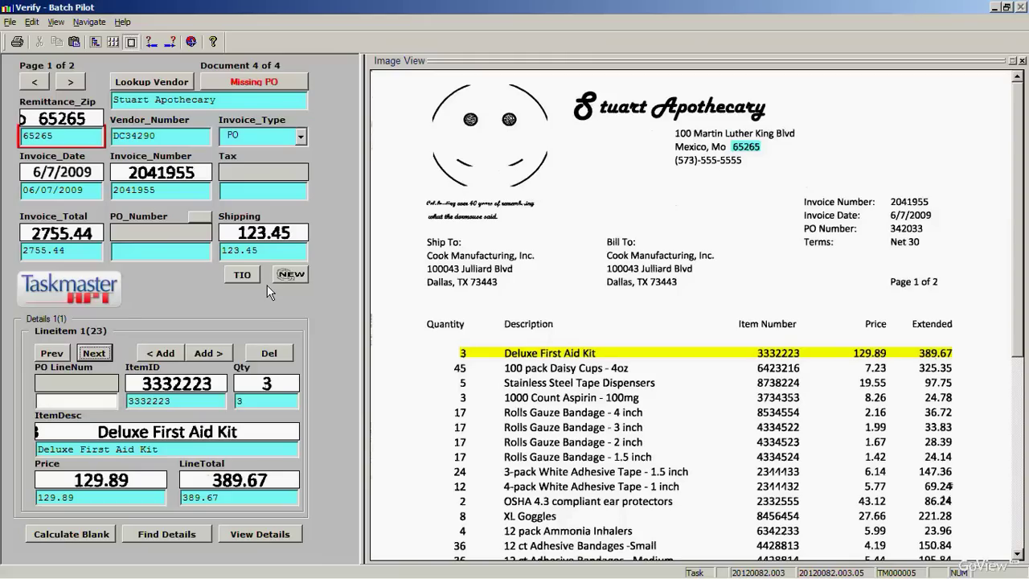
pyautogui.click(193, 54)
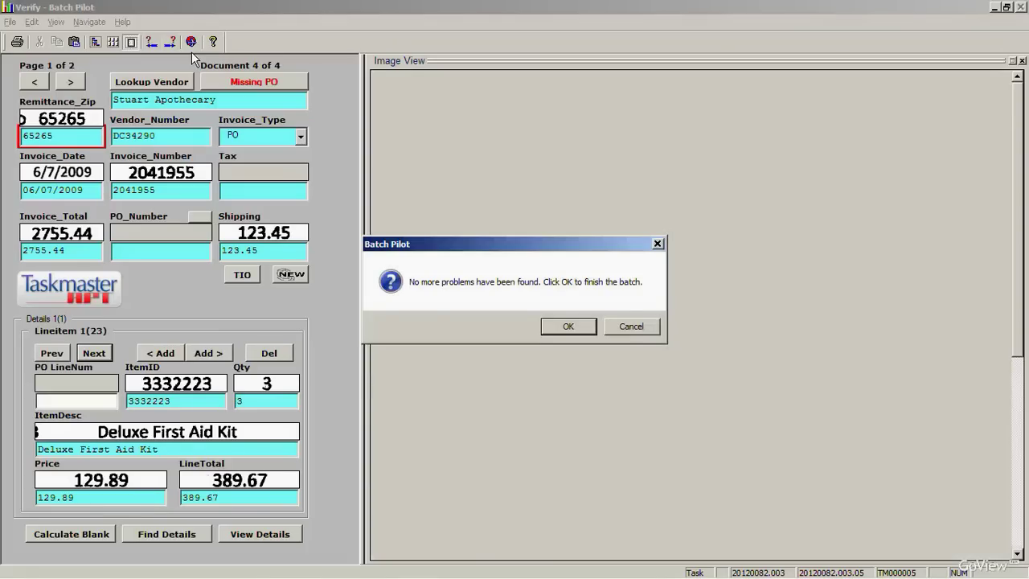
# Step: Finish batch 20120082.003, close the Task Finished notice, and return to the Job Monitor
pyautogui.click(574, 329)
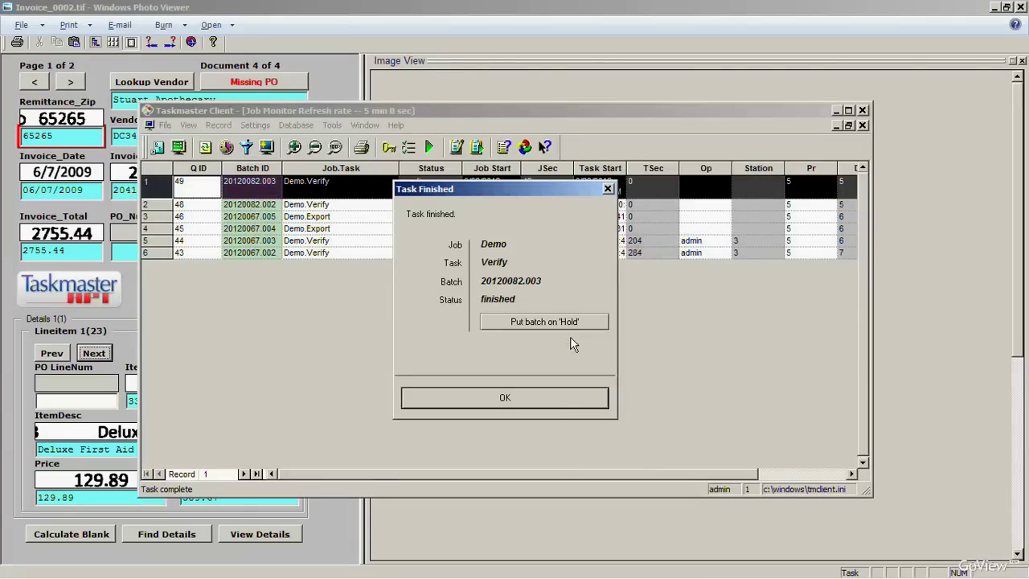
pyautogui.click(560, 415)
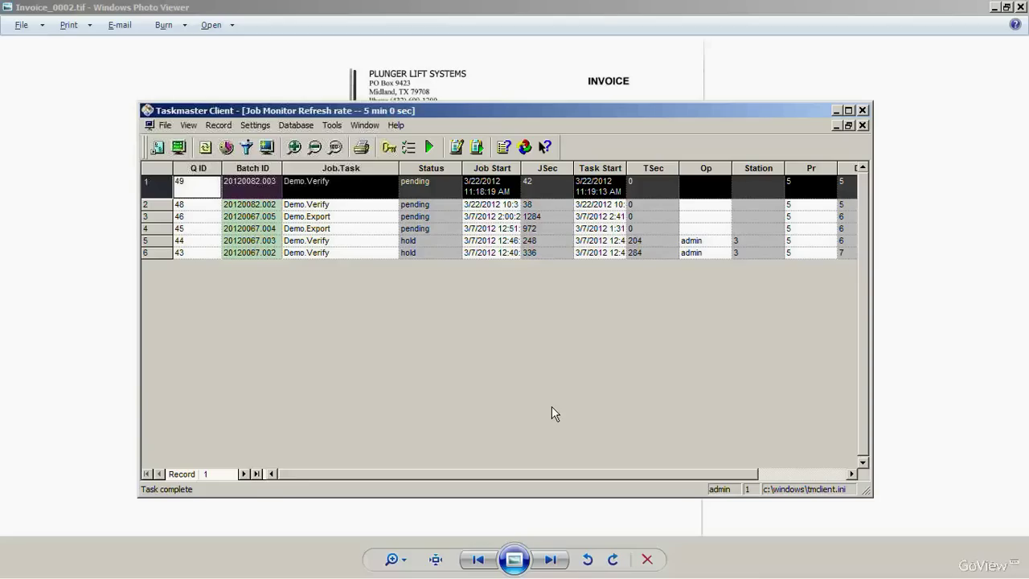
pyautogui.hotkey('alt', 'Tab')
pyautogui.hotkey('alt', 'Tab')
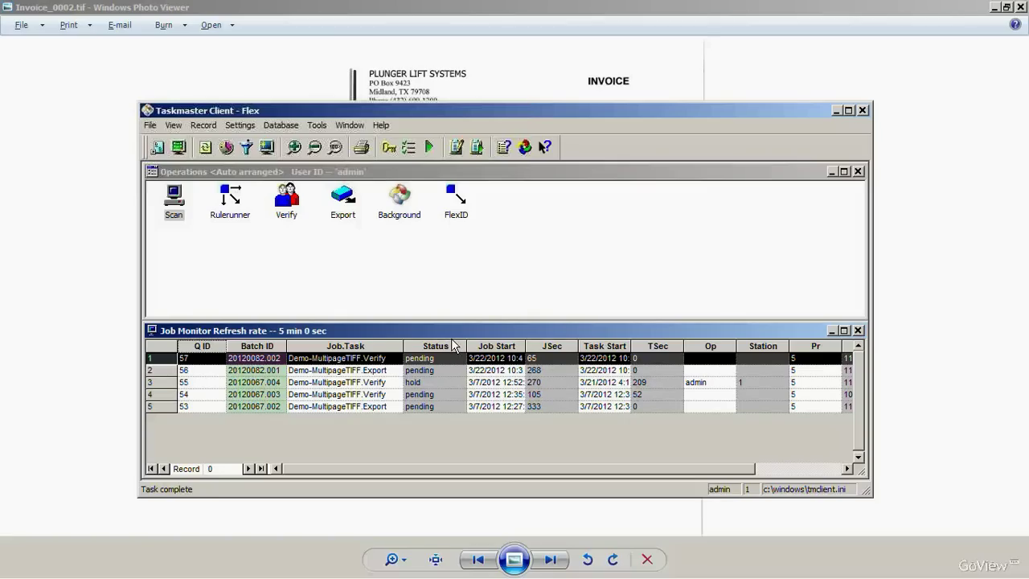
# Step: Launch the pending Demo-MultipageTIFF.Verify batch 20120082.002 from the Job Monitor
pyautogui.doubleClick(179, 370)
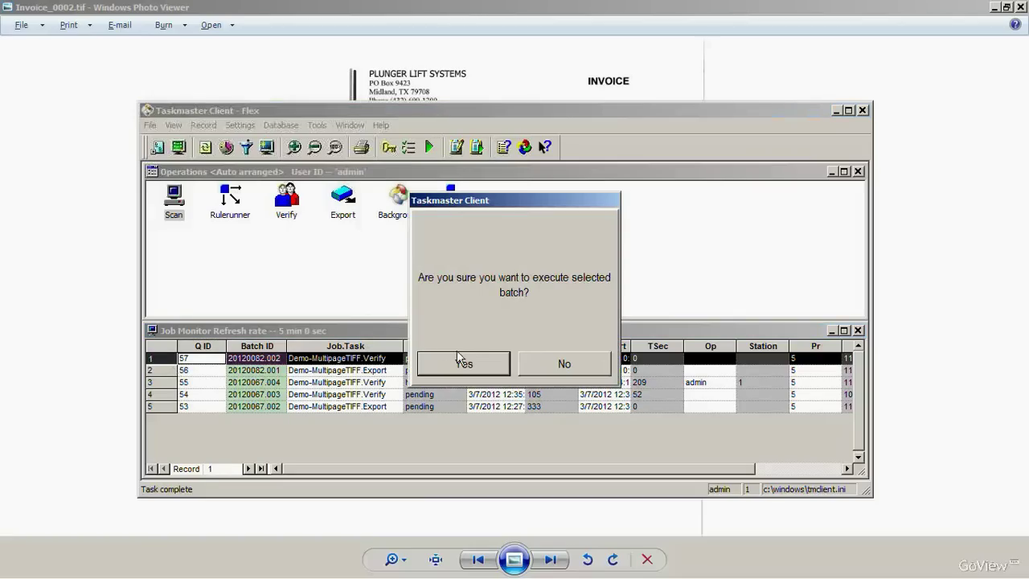
# Step: Confirm executing batch 20120082.002
pyautogui.click(481, 366)
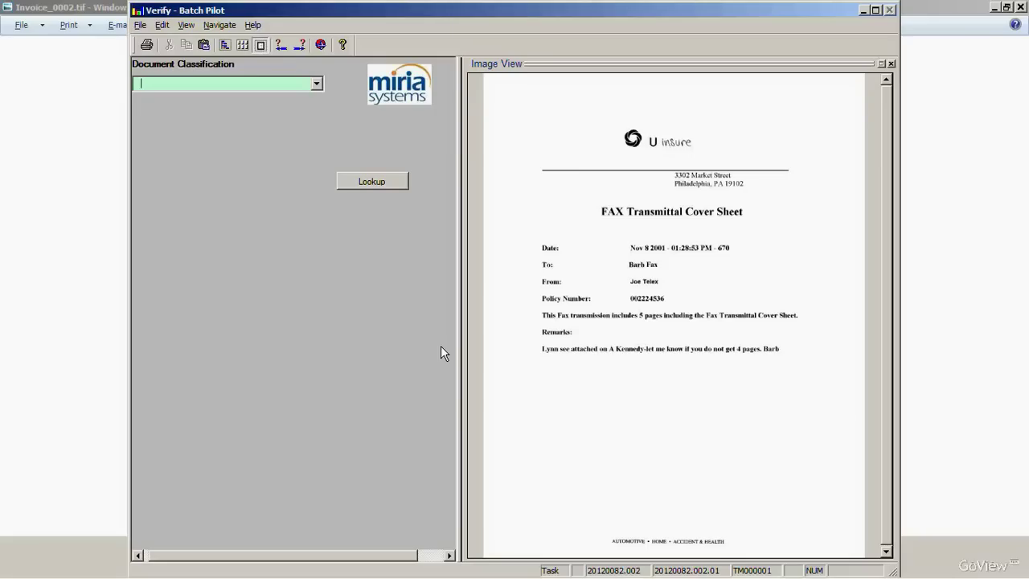
# Step: Classify the fax as Correspondence and capture its claim number from the policy number
pyautogui.click(317, 83)
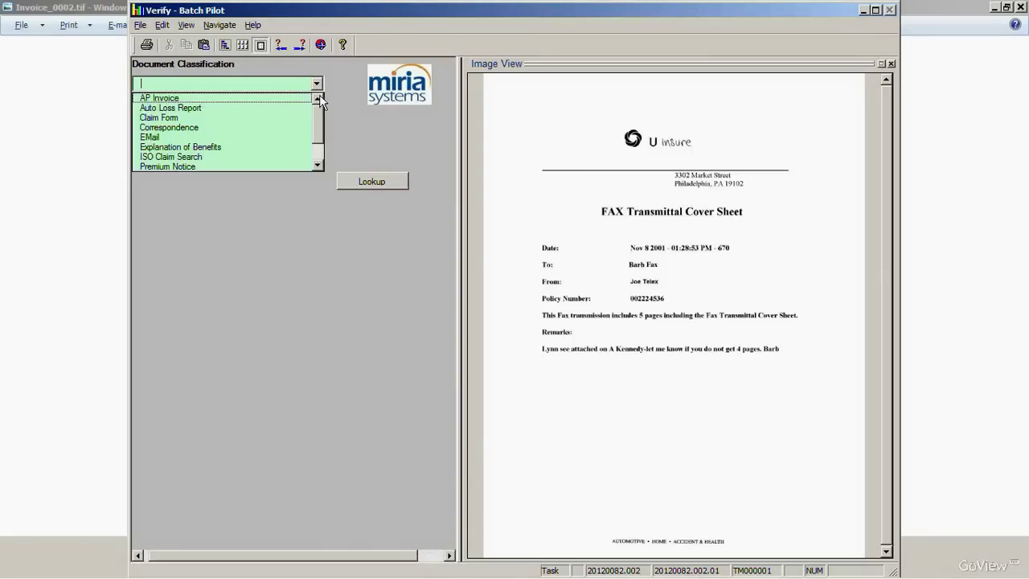
pyautogui.click(291, 130)
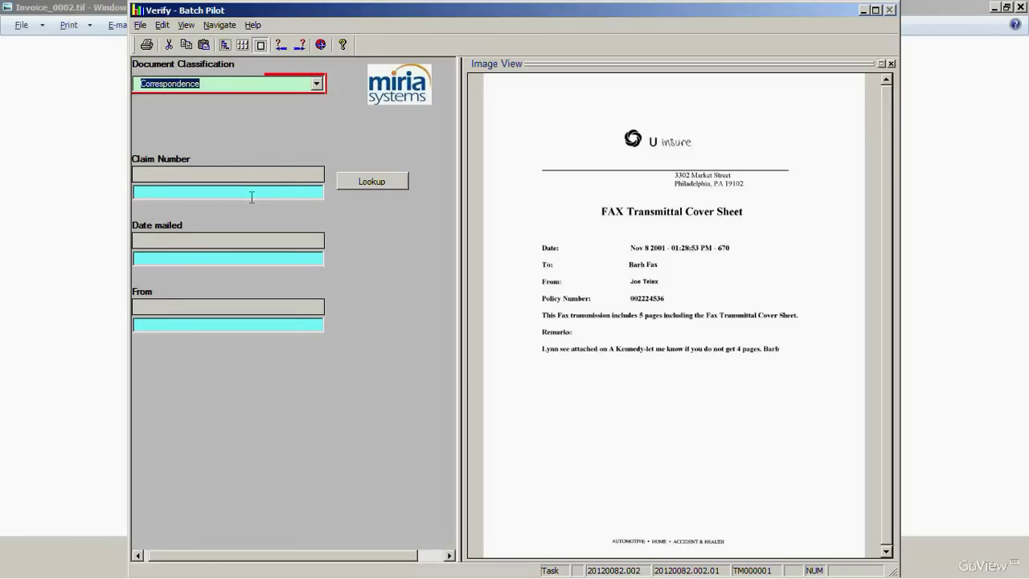
pyautogui.press('Tab')
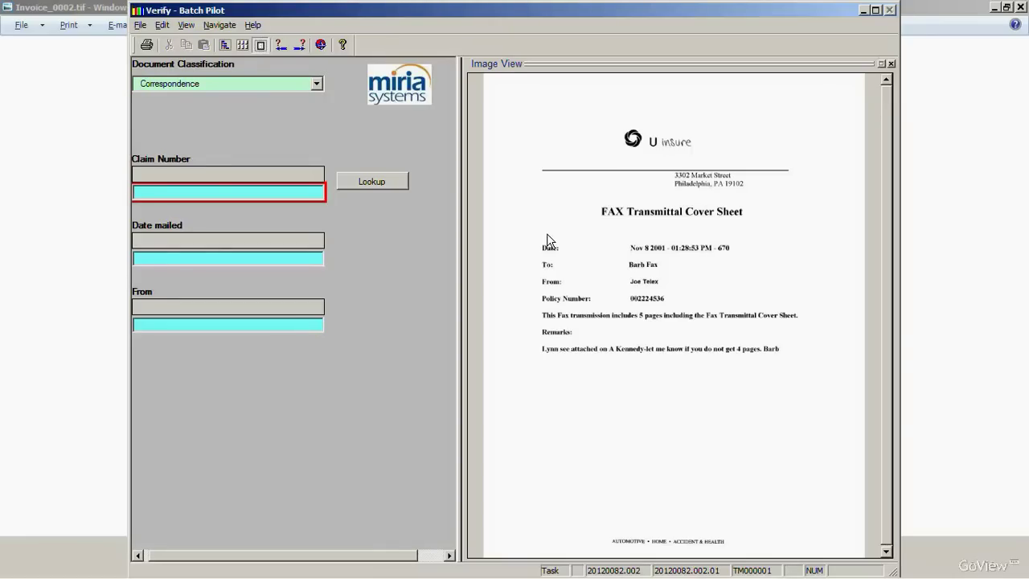
pyautogui.click(648, 300)
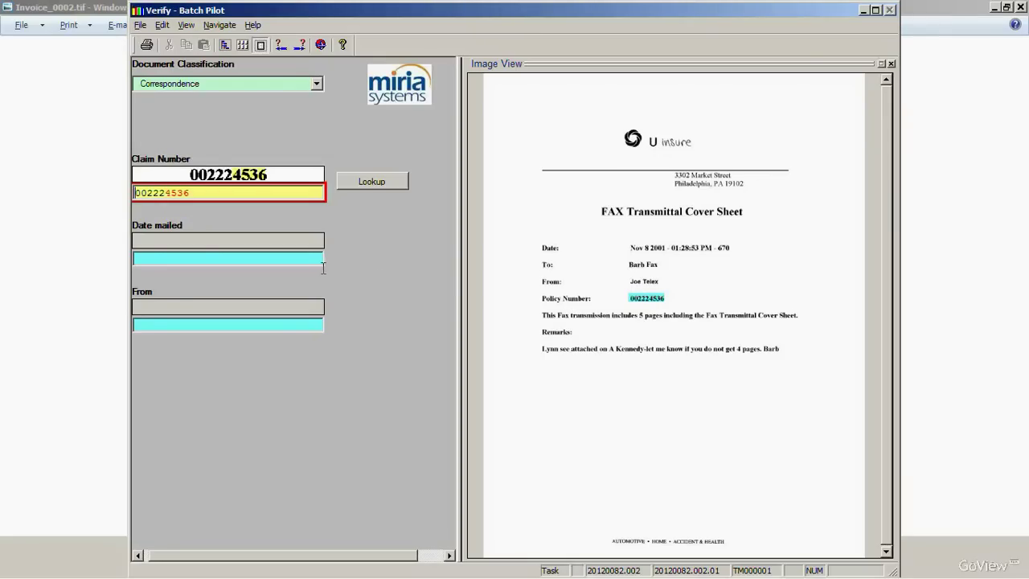
# Step: Enter Date mailed Nov 8 2001 and type the sender's name in the From field
pyautogui.press('Tab')
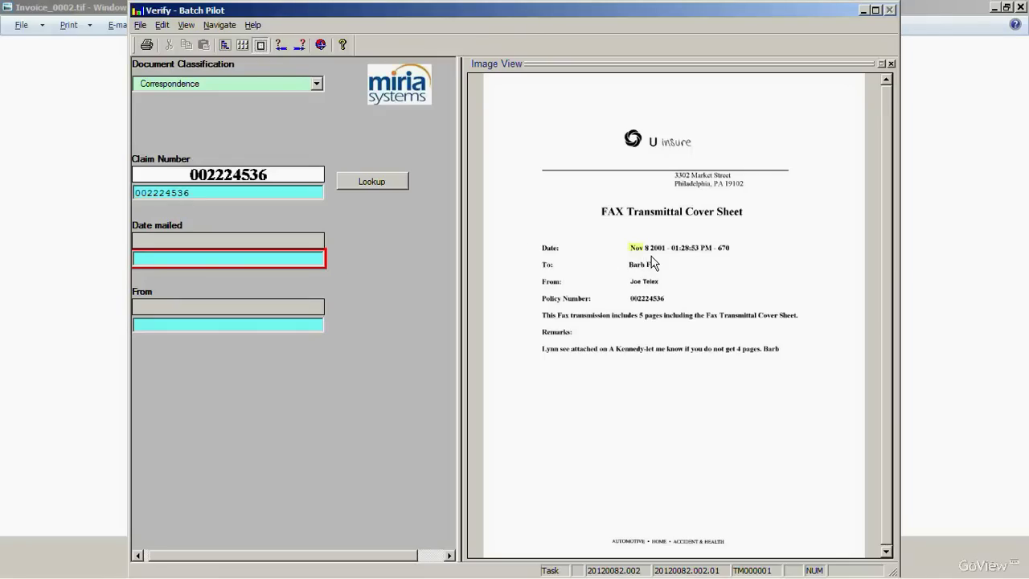
pyautogui.write('Nov 8 2001')
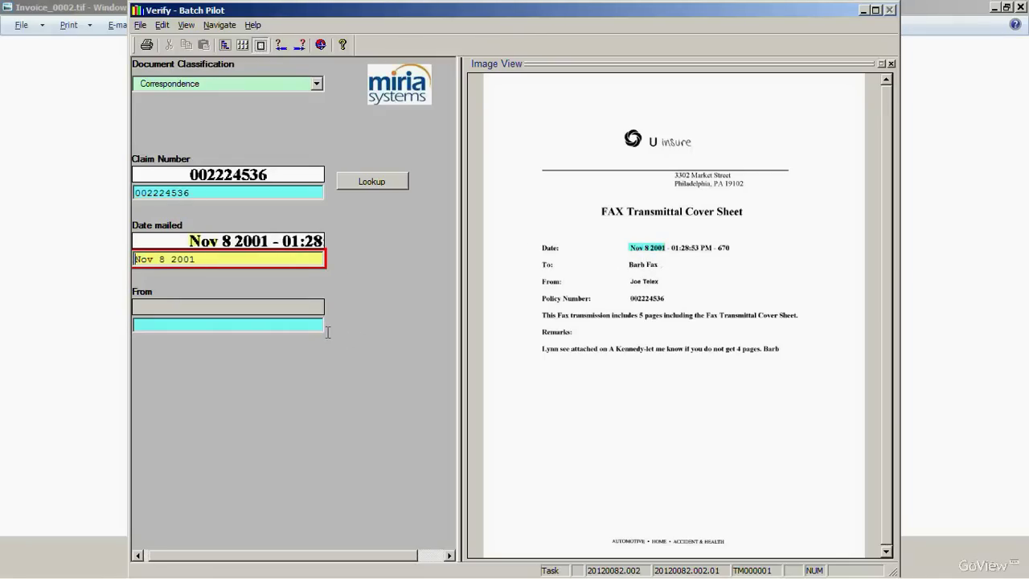
pyautogui.press('Return')
pyautogui.write('Joe')
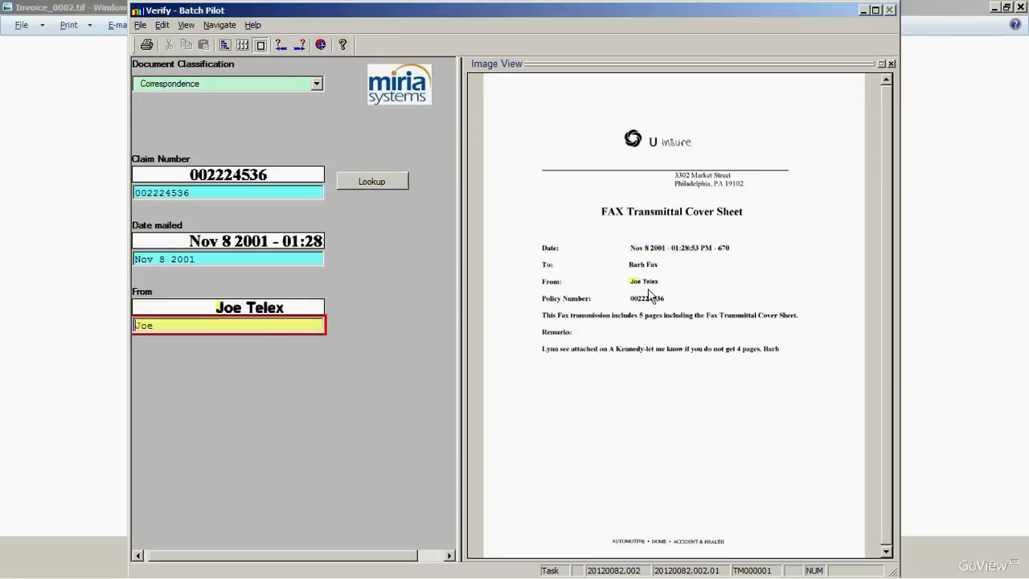
pyautogui.write(' Telex')
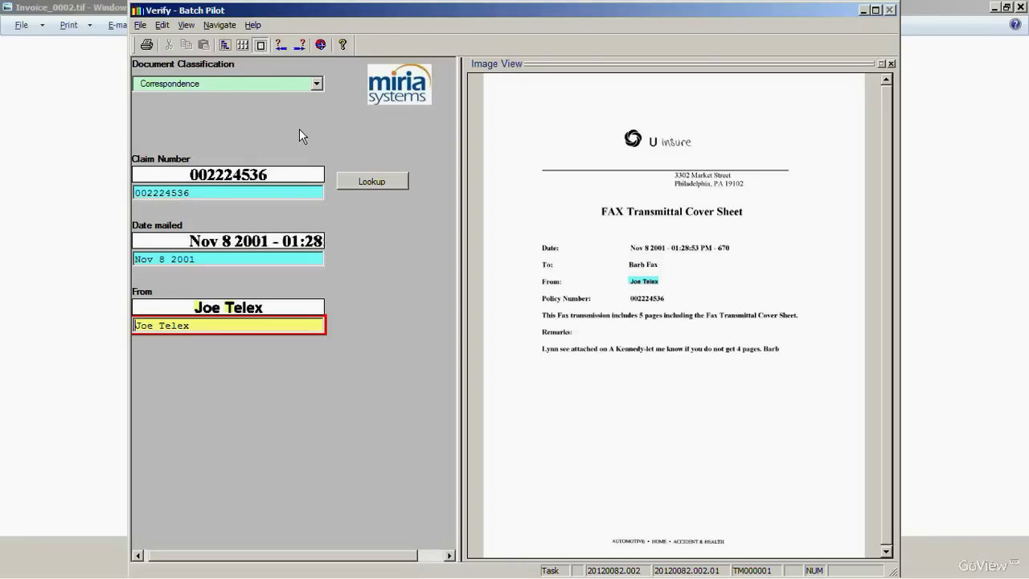
# Step: Accept the premium notice and claim letter to load the Explanation of Benefits document
pyautogui.click(303, 50)
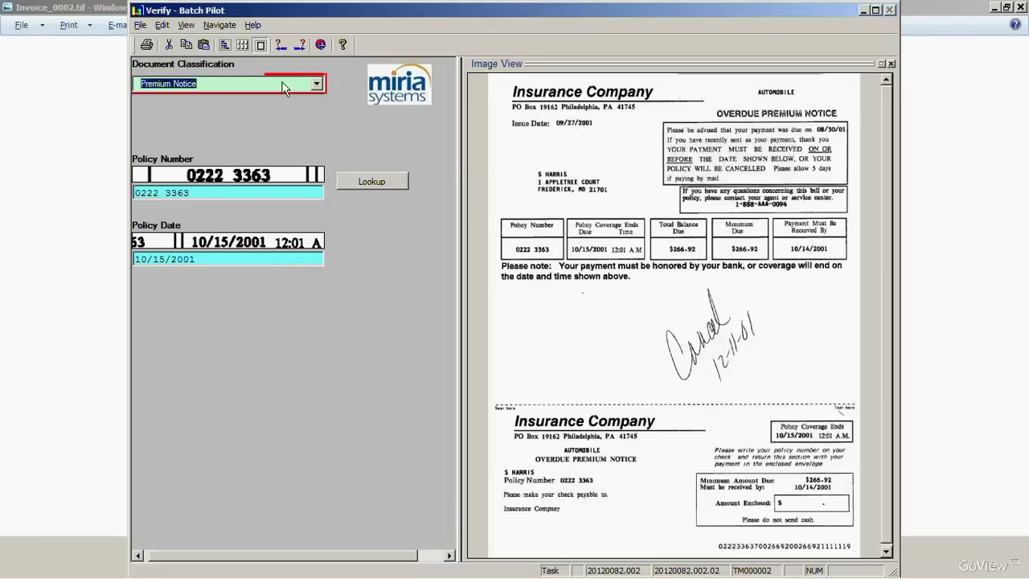
pyautogui.press('Return')
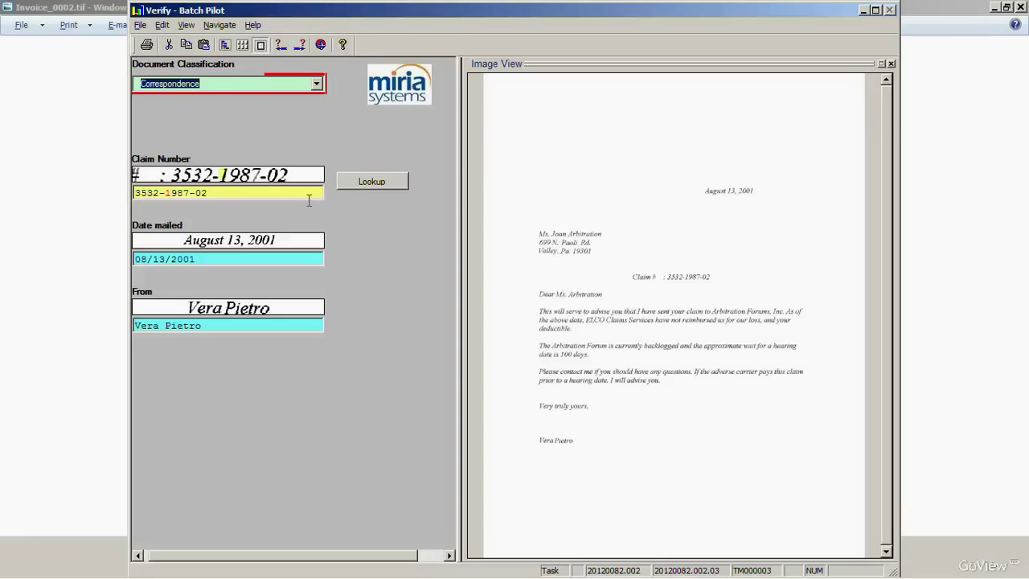
pyautogui.click(304, 48)
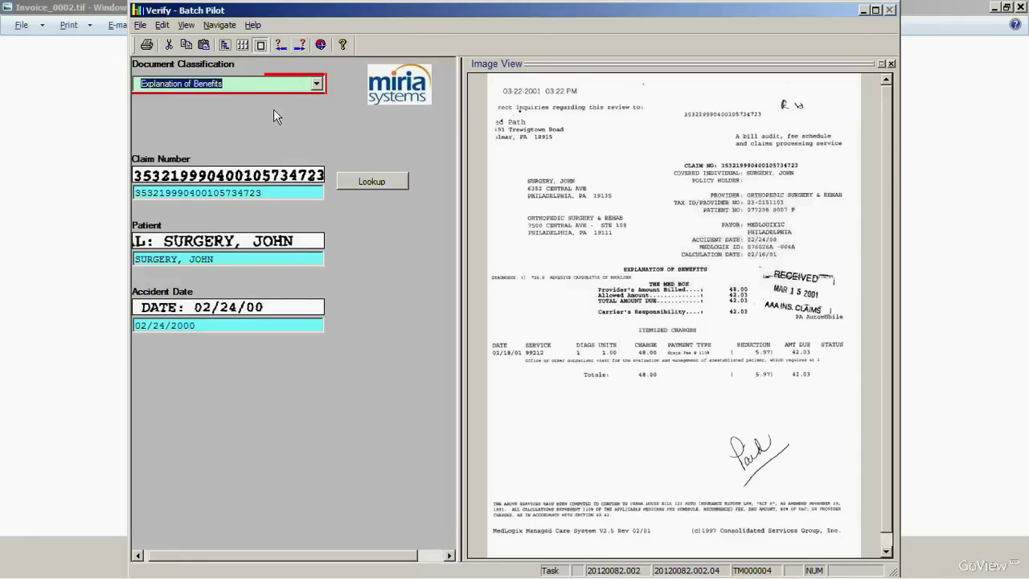
# Step: Verify the Explanation of Benefits claim number and patient, then accept it for the ISO report
pyautogui.click(300, 197)
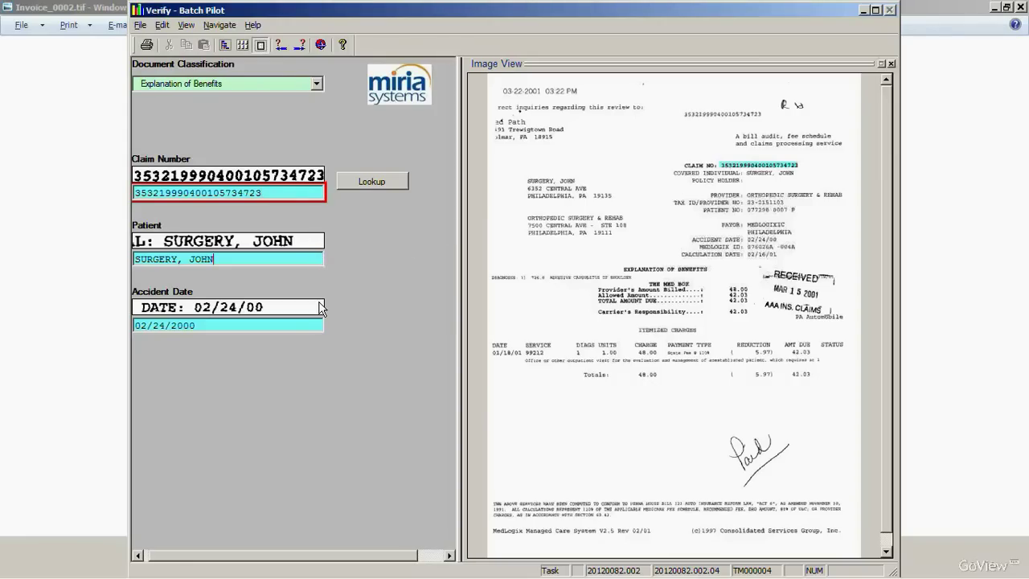
pyautogui.press('Return')
pyautogui.press('Return')
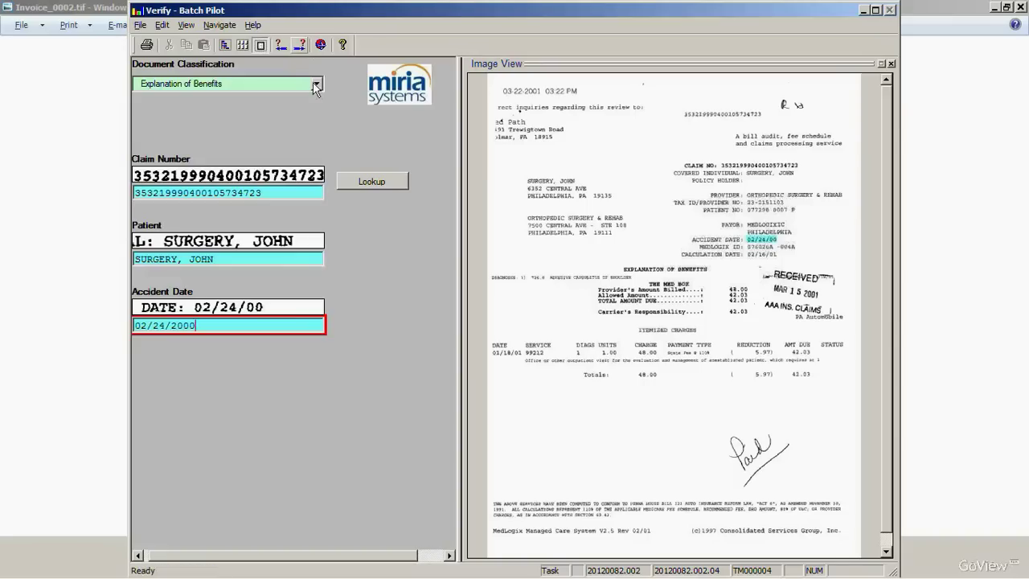
pyautogui.press('Return')
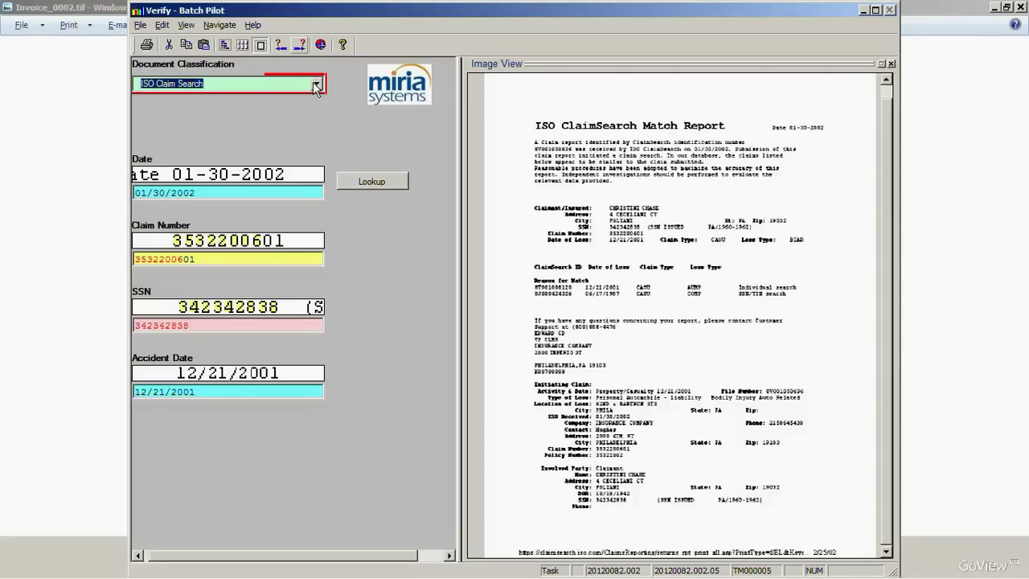
# Step: Insert two hyphens into the ISO Claim Search report's SSN, validate it, and advance to the next problem
pyautogui.click(265, 330)
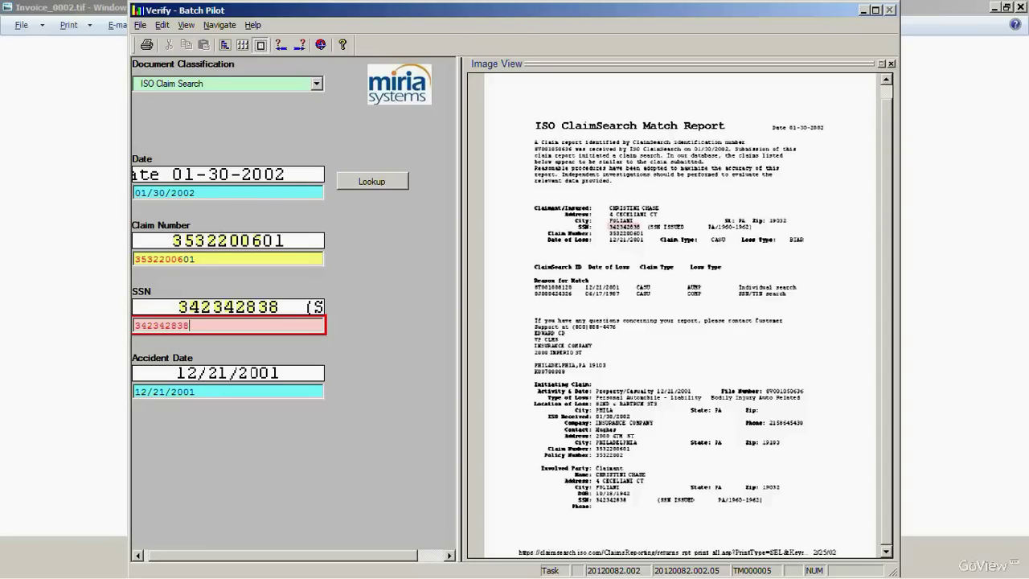
pyautogui.press('Left')
pyautogui.press('Left')
pyautogui.press('Left')
pyautogui.press('Left')
pyautogui.press('Left')
pyautogui.press('Left')
pyautogui.write('-')
pyautogui.press('Right')
pyautogui.press('Right')
pyautogui.write('-')
pyautogui.press('Return')
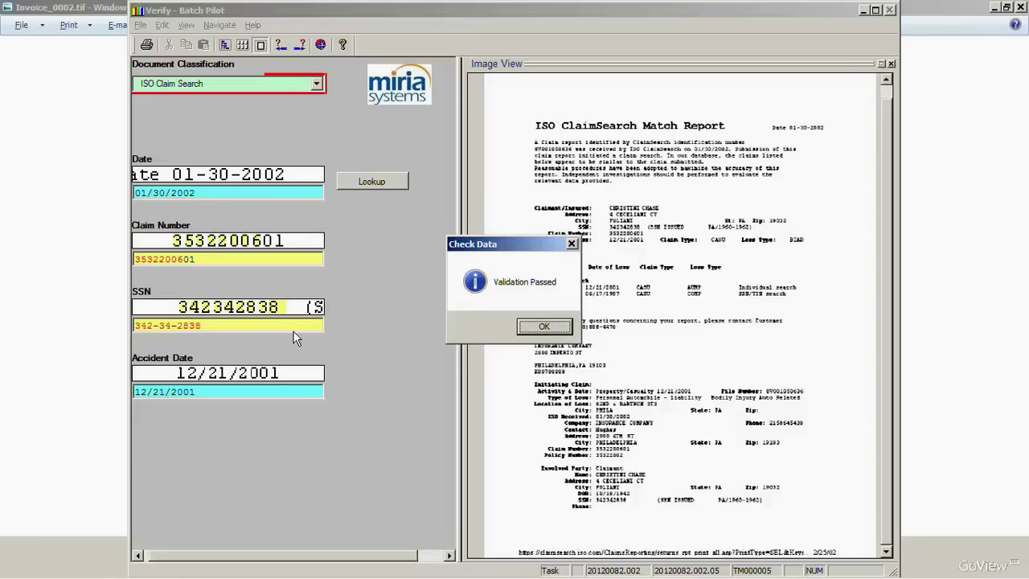
pyautogui.click(533, 328)
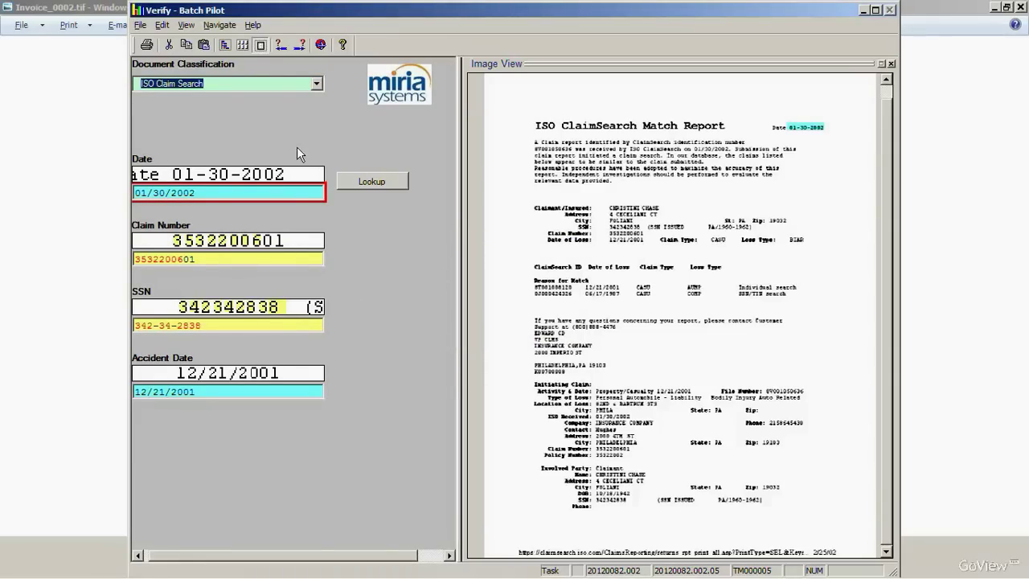
pyautogui.click(307, 50)
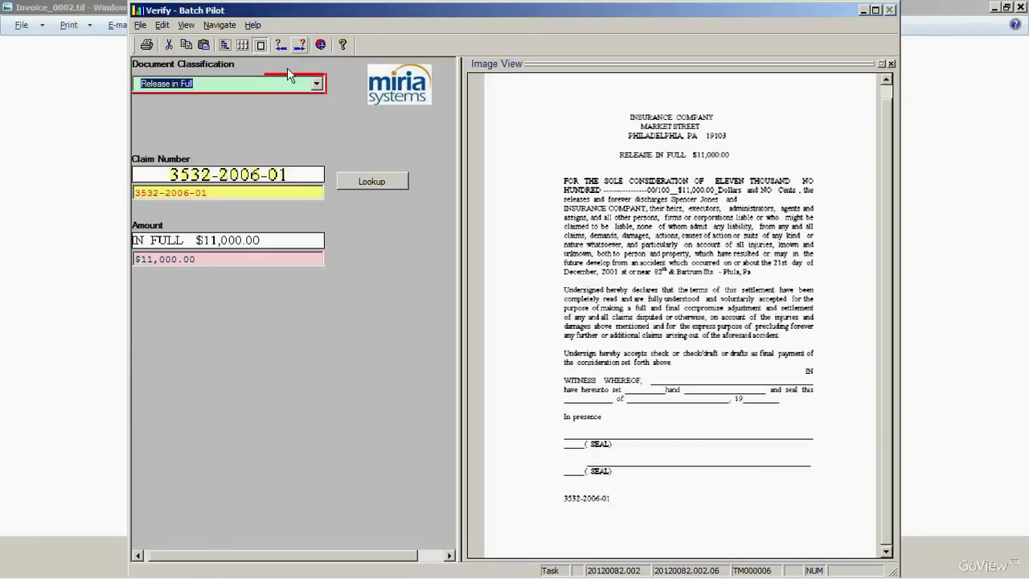
# Step: Validate the Release in Full document, fill the claim form's Claim Number via Lookup, and advance
pyautogui.press('Return')
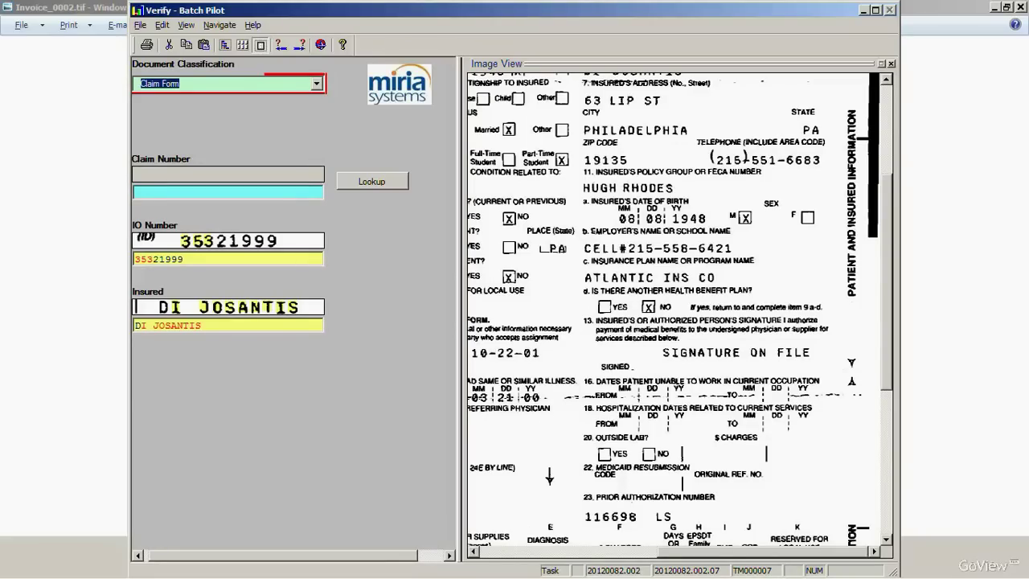
pyautogui.click(515, 553)
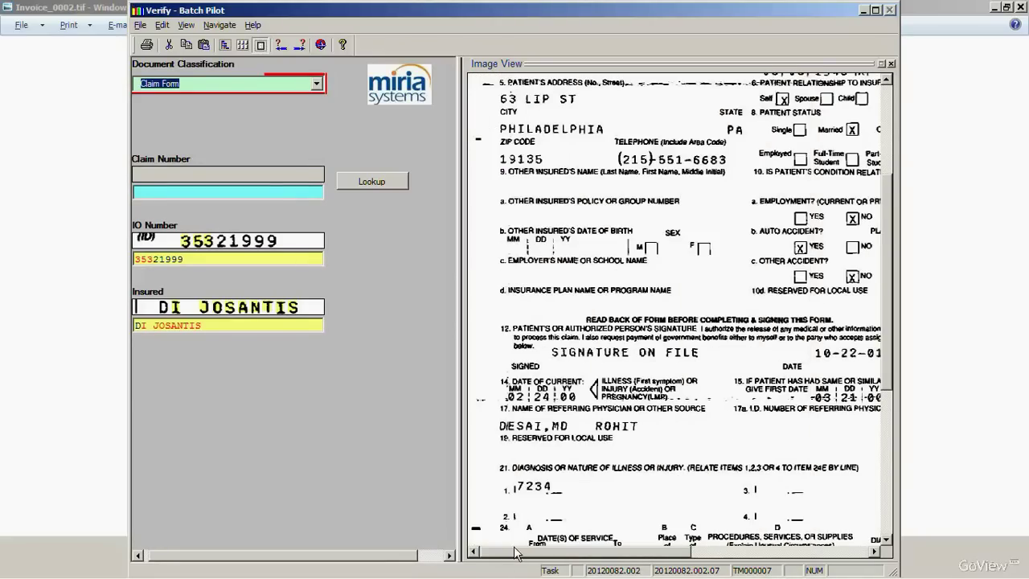
pyautogui.click(890, 112)
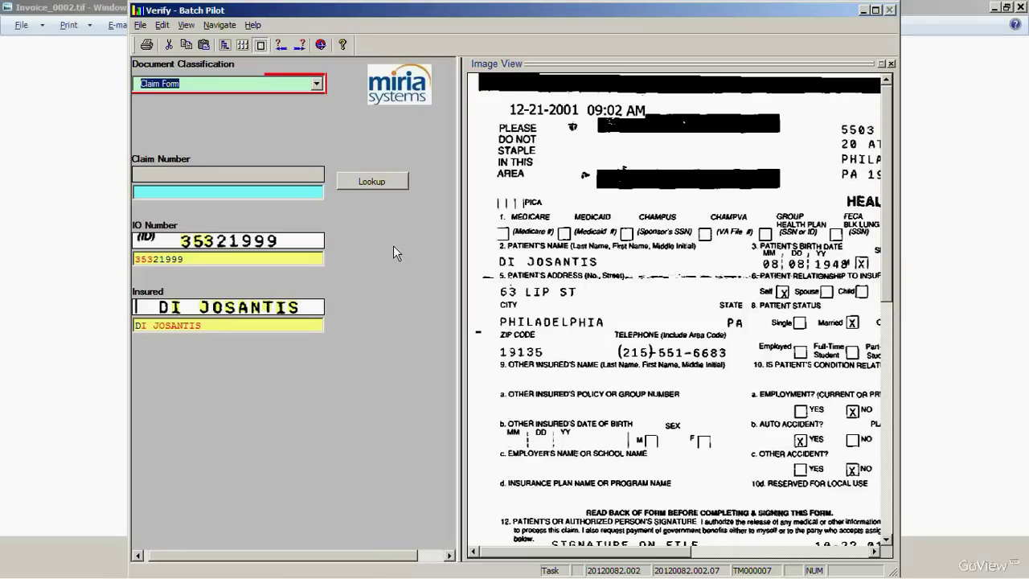
pyautogui.click(386, 188)
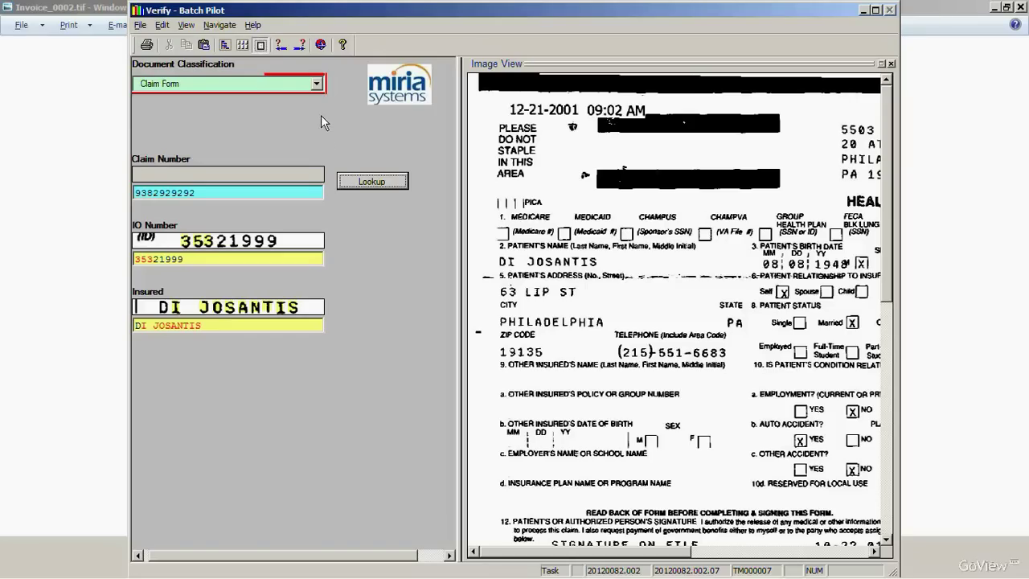
pyautogui.click(302, 47)
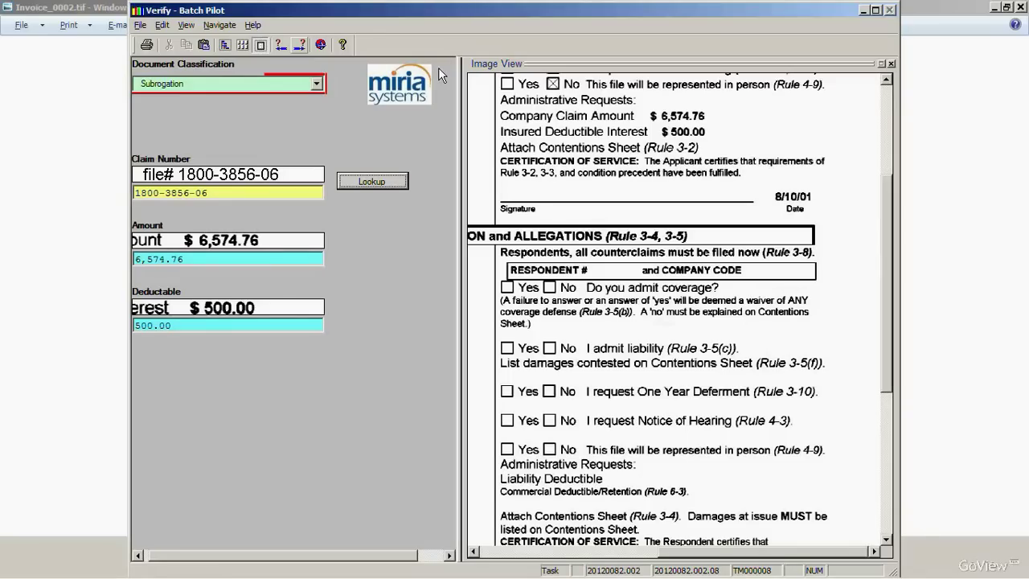
# Step: Zoom the subrogation form's image to Fit to Height
pyautogui.rightClick(722, 119)
pyautogui.moveTo(732, 123)
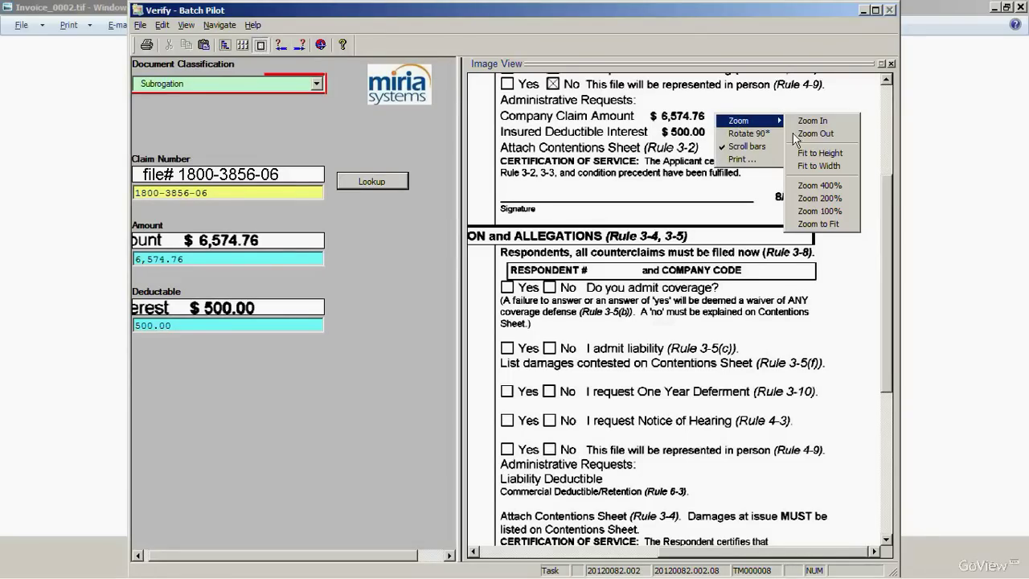
pyautogui.click(819, 153)
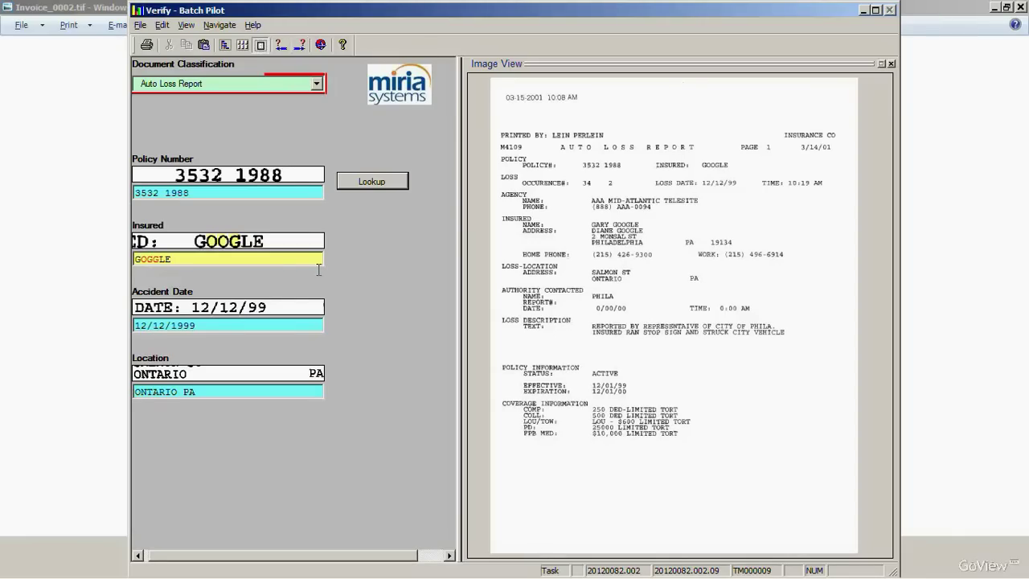
# Step: Replace the Insured entry with PHILA from the image and accept the last three documents
pyautogui.moveTo(283, 266); pyautogui.dragTo(135, 260)
pyautogui.moveTo(592, 292); pyautogui.dragTo(614, 300)
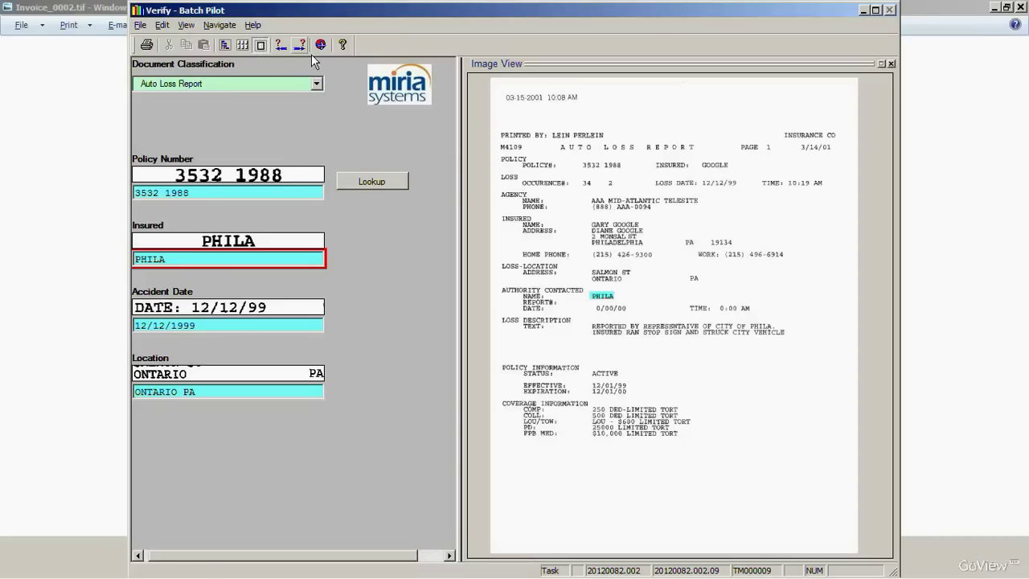
pyautogui.press('Return')
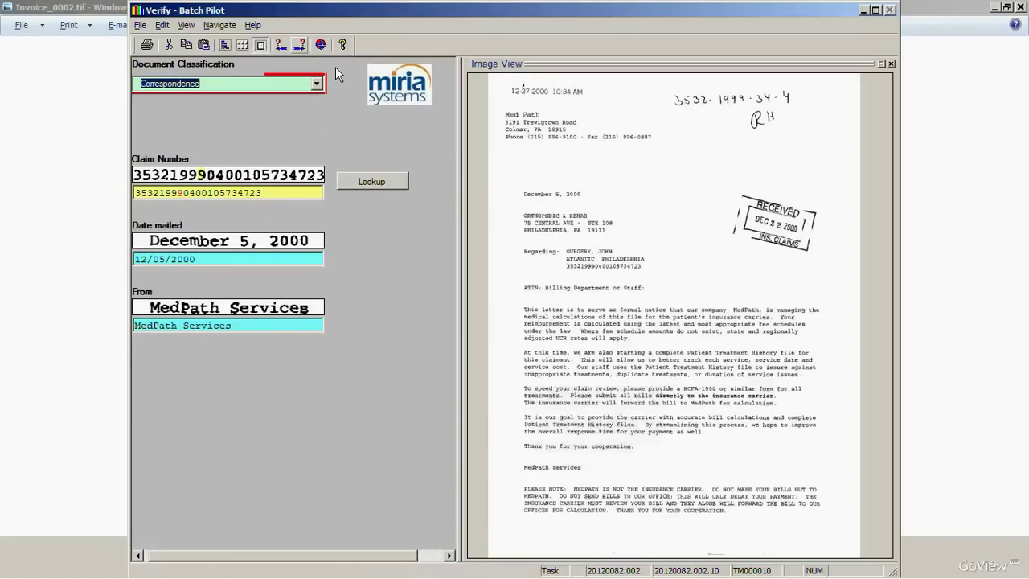
pyautogui.press('Return')
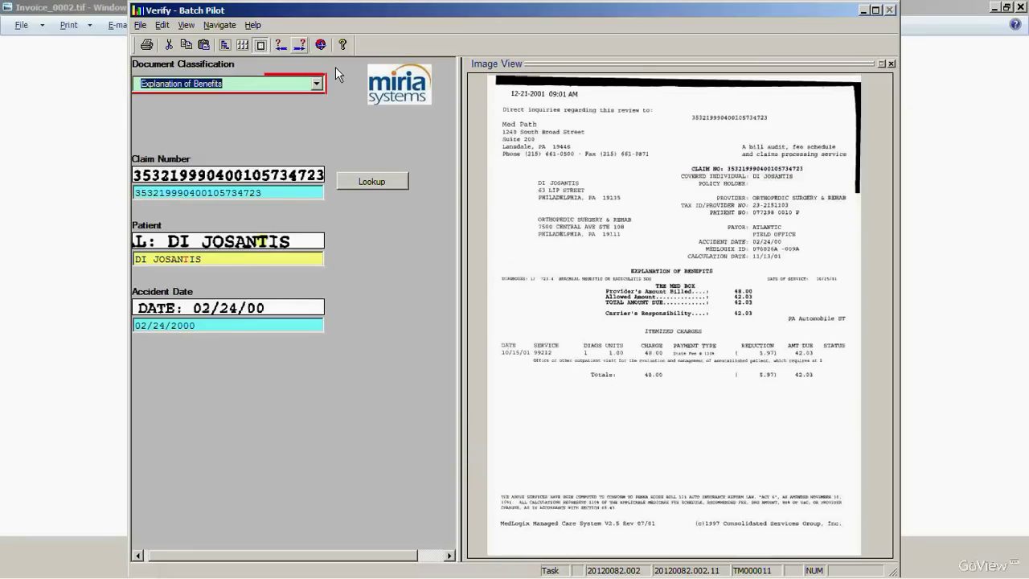
pyautogui.press('Return')
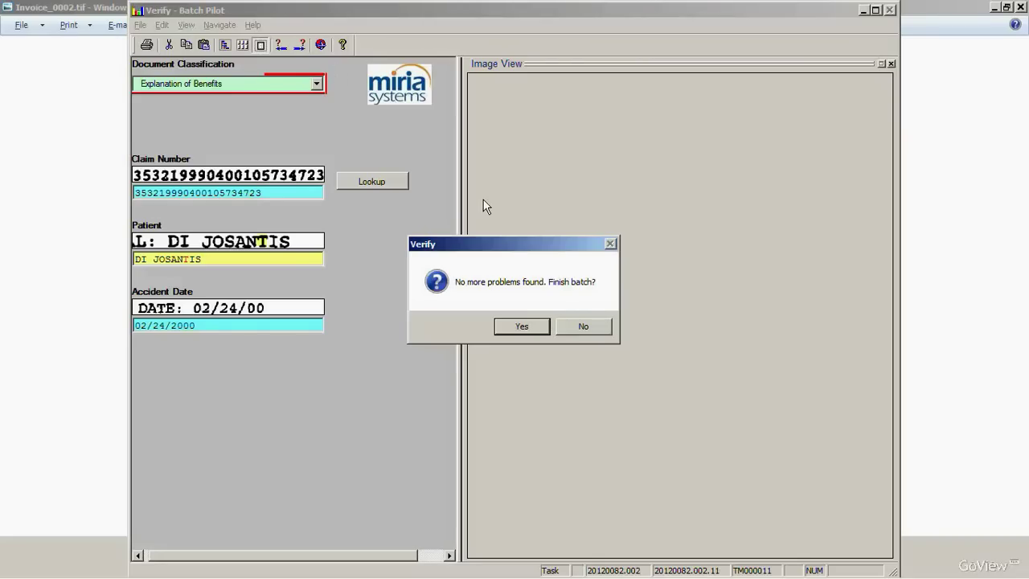
# Step: Confirm finishing batch 20120082.002, close the Task Finished notice, and switch windows
pyautogui.click(525, 326)
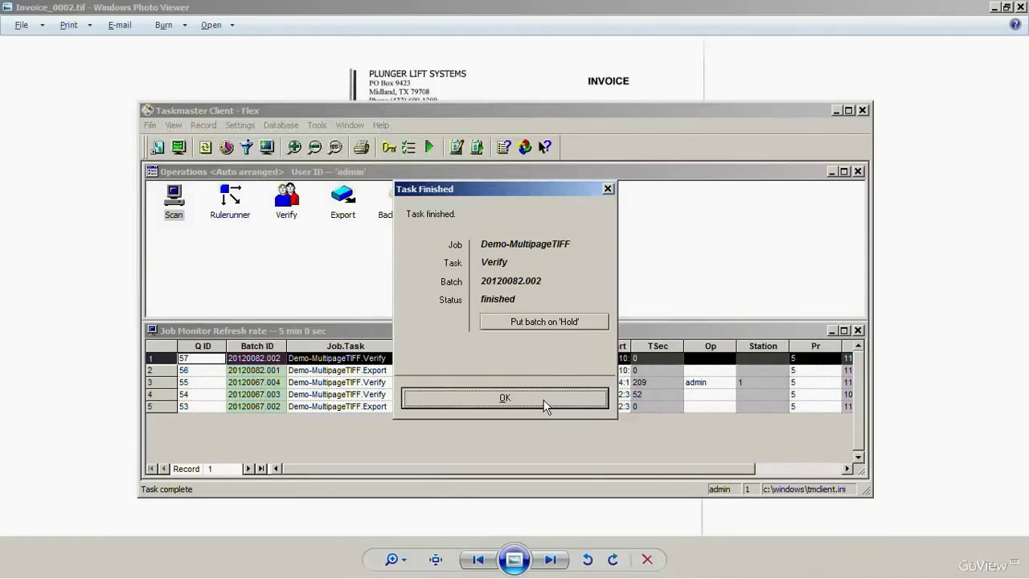
pyautogui.click(544, 404)
pyautogui.hotkey('alt', 'Tab')
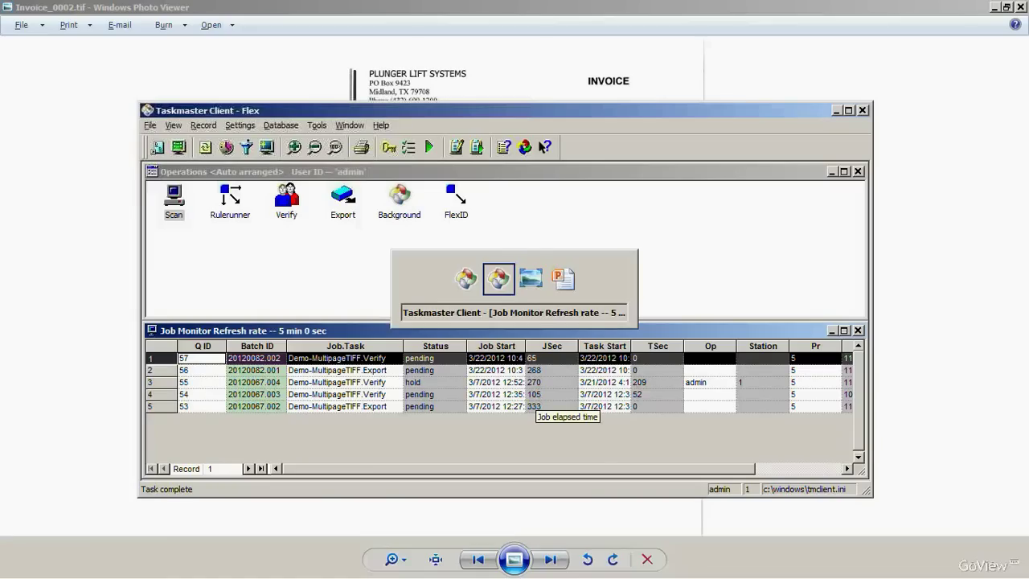